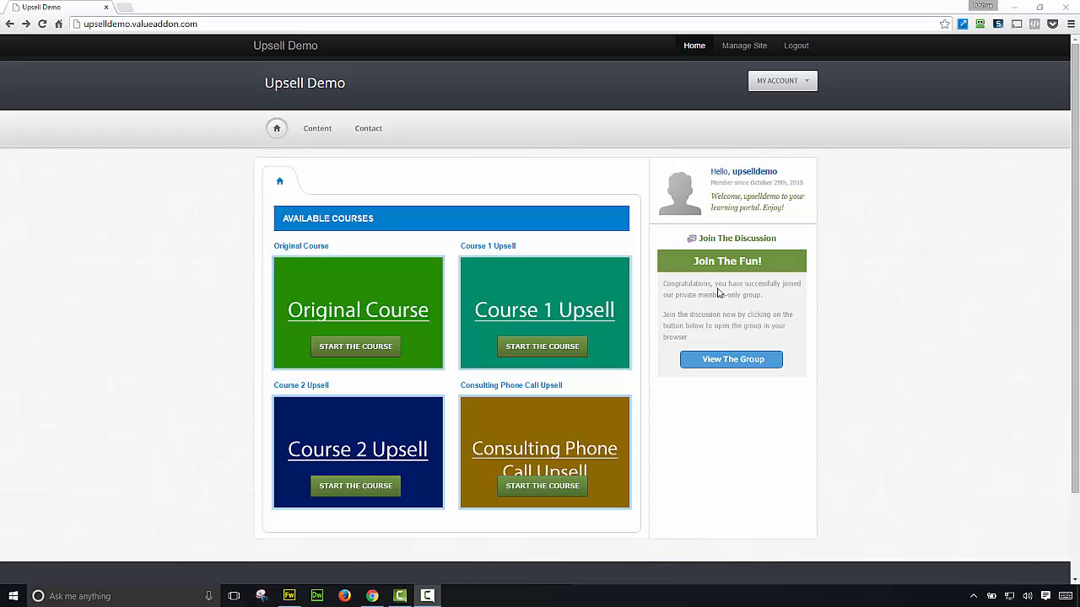
# Step: Enable Show Advanced Options under Payment Options, then view the Membership Levels list
pyautogui.click(744, 49)
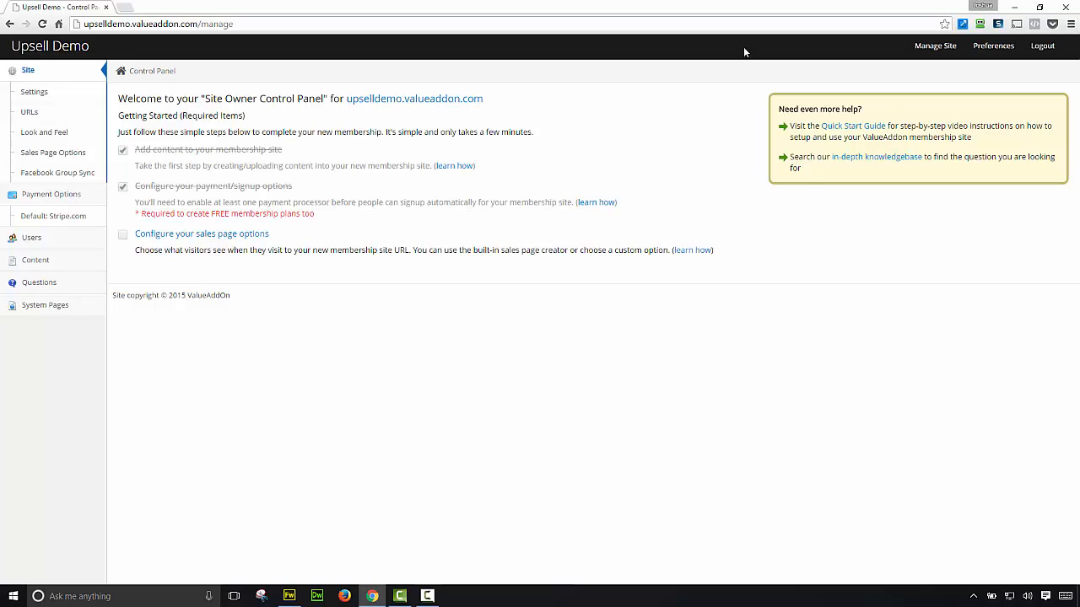
pyautogui.click(67, 198)
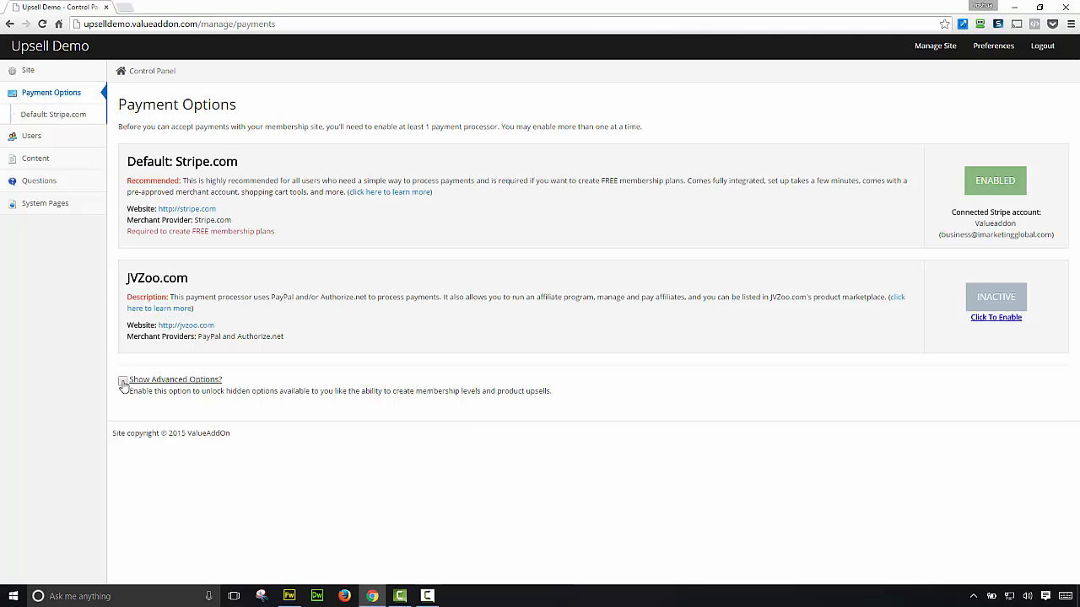
pyautogui.click(123, 382)
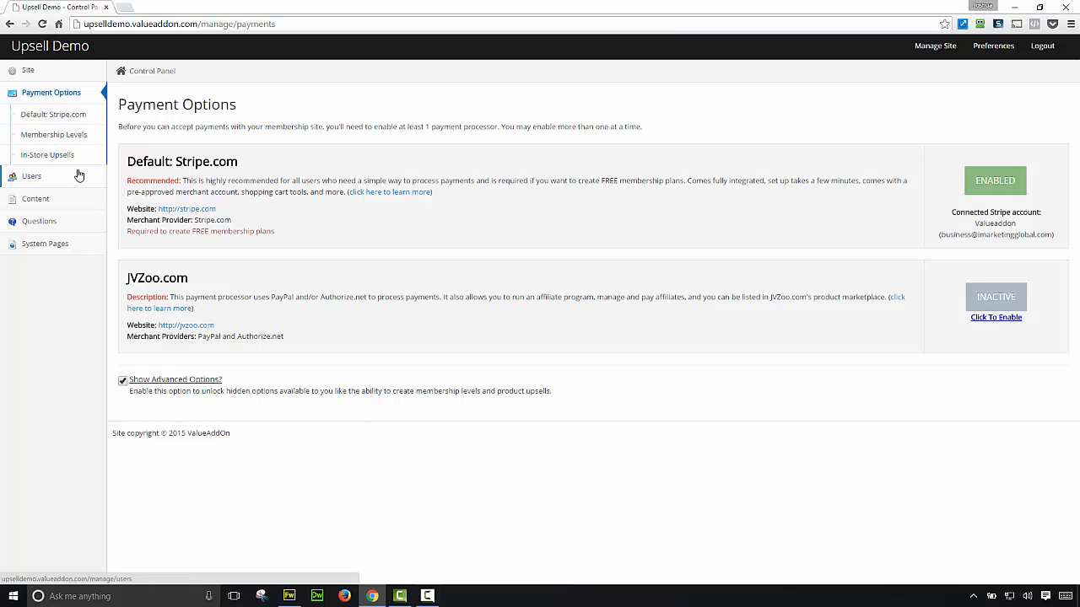
pyautogui.click(43, 25)
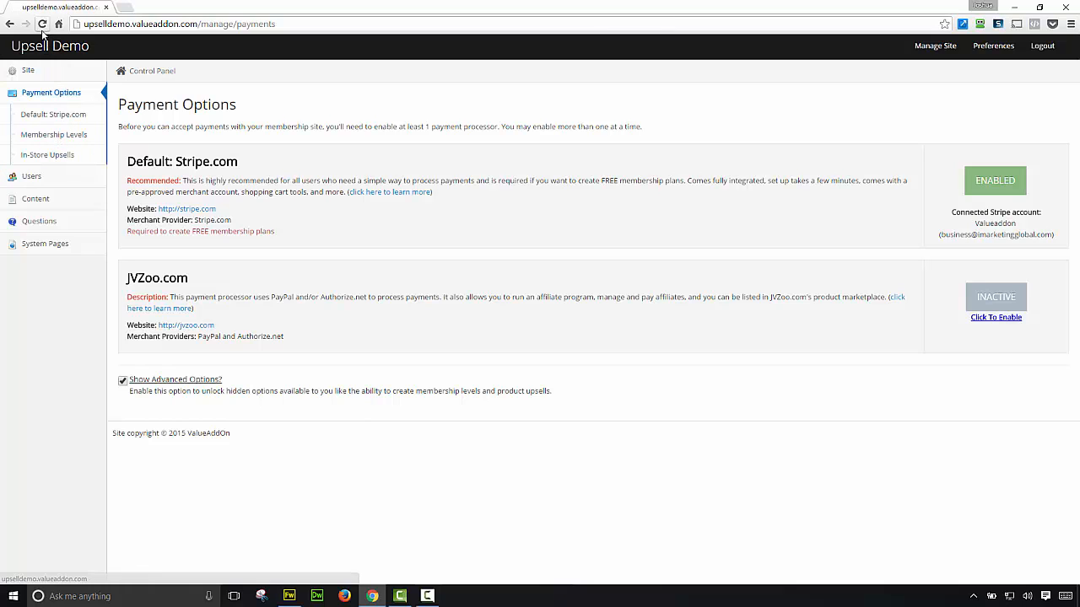
pyautogui.click(71, 141)
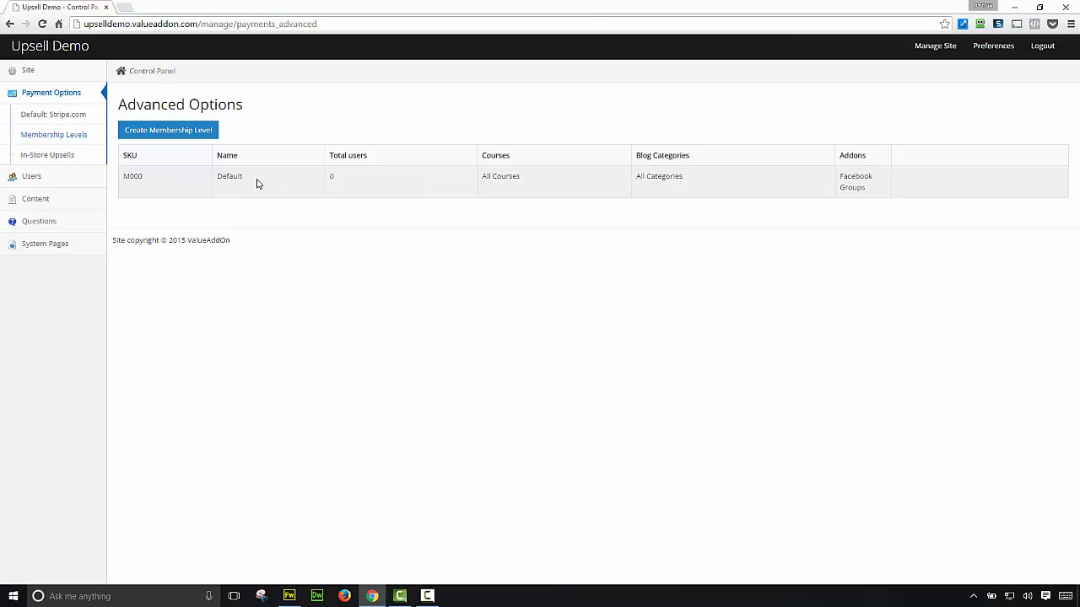
# Step: Create an 'Original Course' membership level with only the Original Course ticked
pyautogui.click(176, 135)
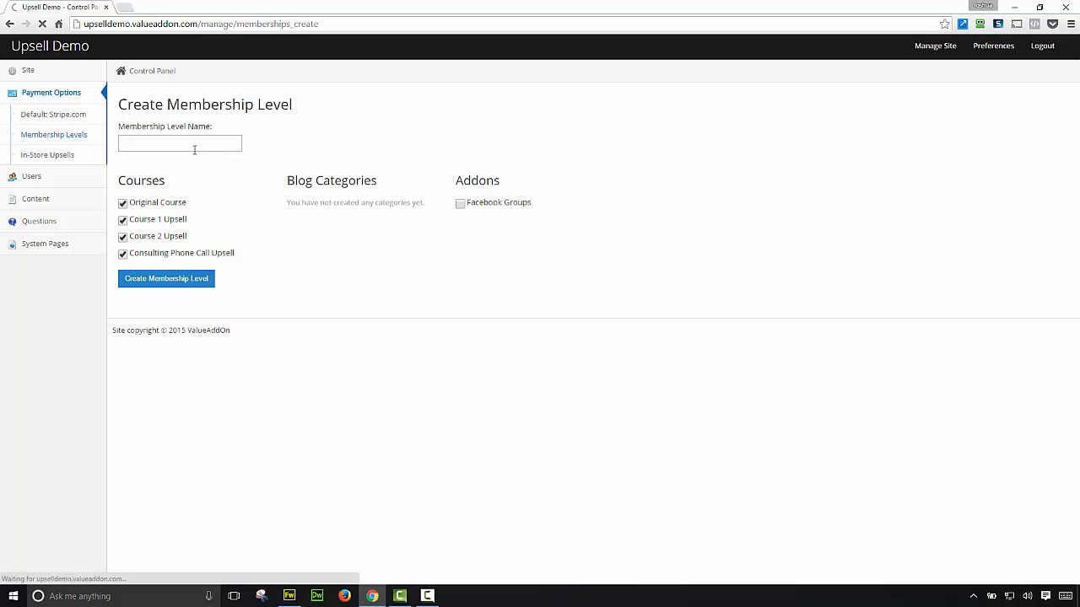
pyautogui.click(187, 146)
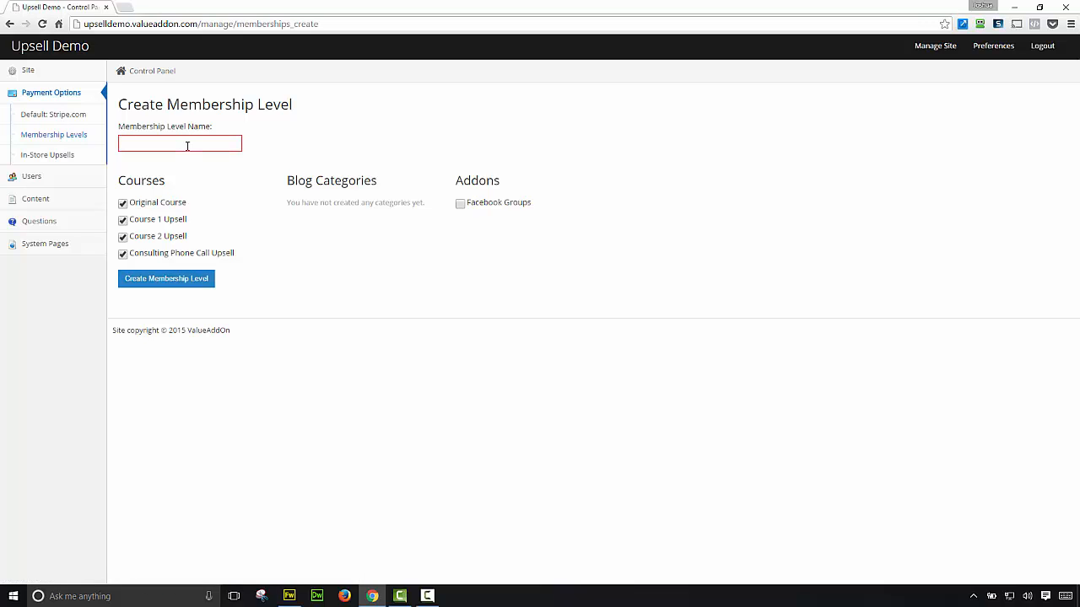
pyautogui.write('Original Course')
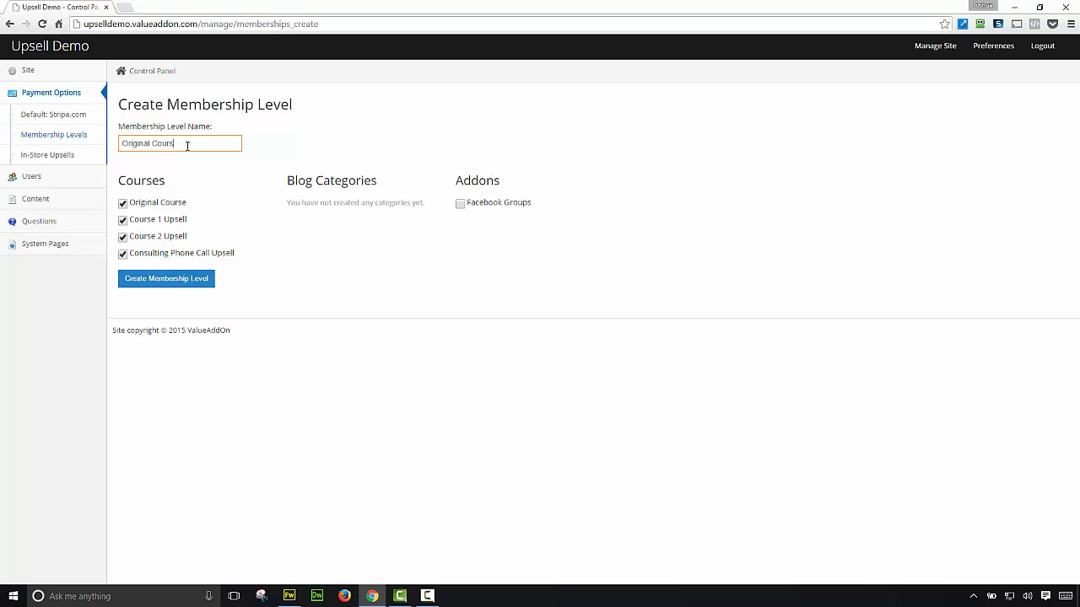
pyautogui.click(123, 220)
pyautogui.click(122, 237)
pyautogui.click(124, 257)
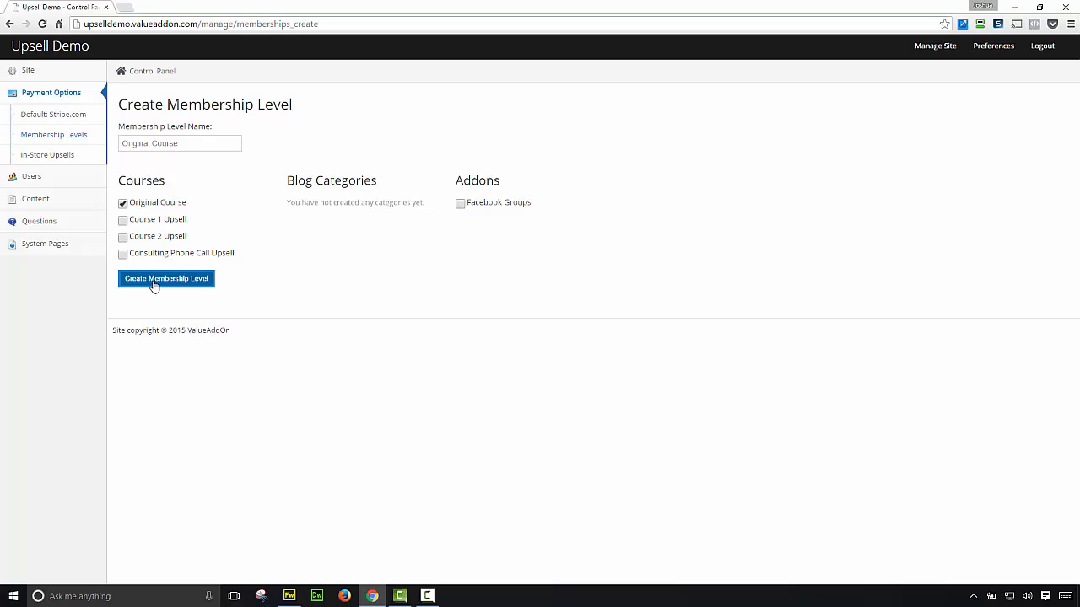
pyautogui.click(176, 144)
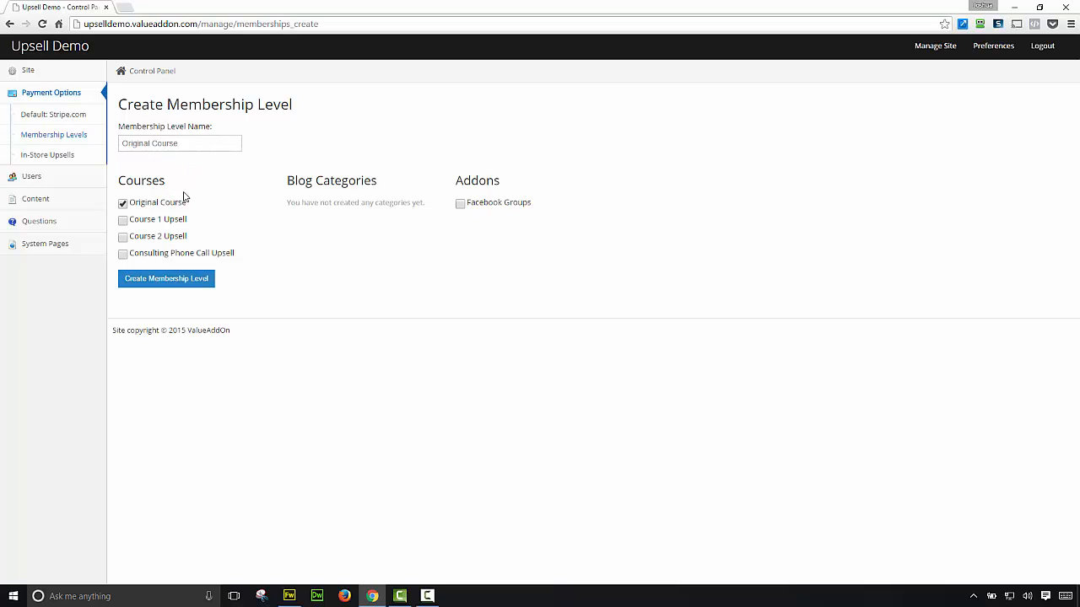
pyautogui.click(173, 279)
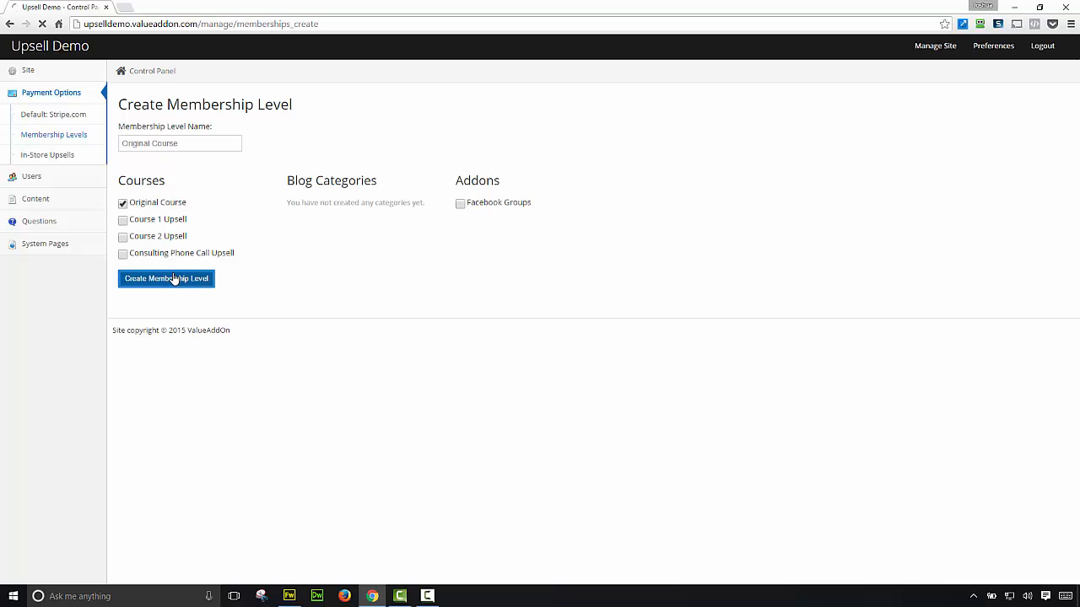
# Step: Create a 'Course 1' membership level granting only Course 1 Upsell
pyautogui.click(181, 158)
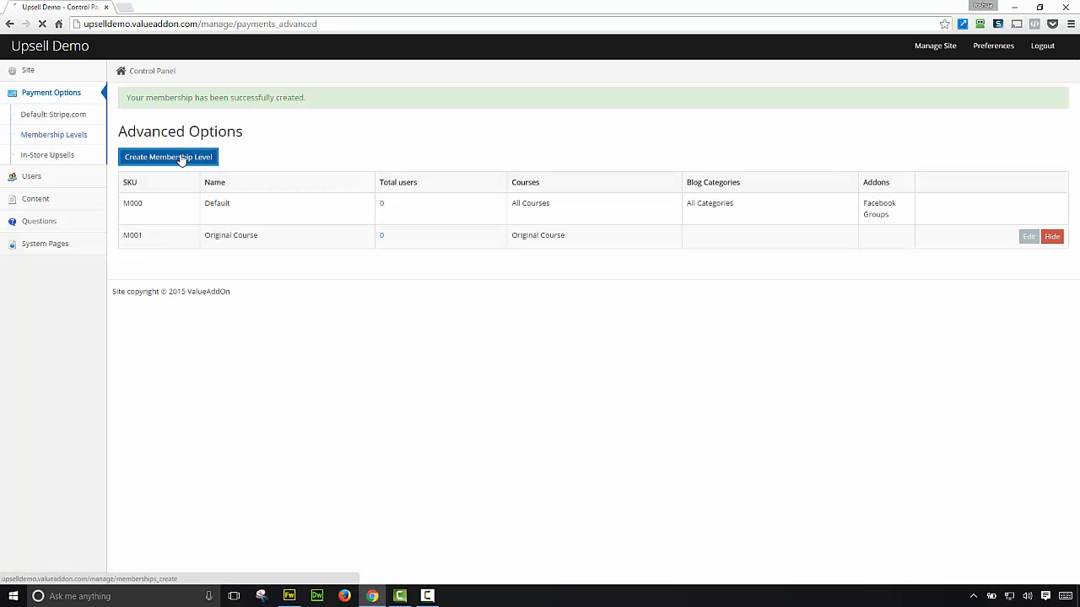
pyautogui.click(122, 203)
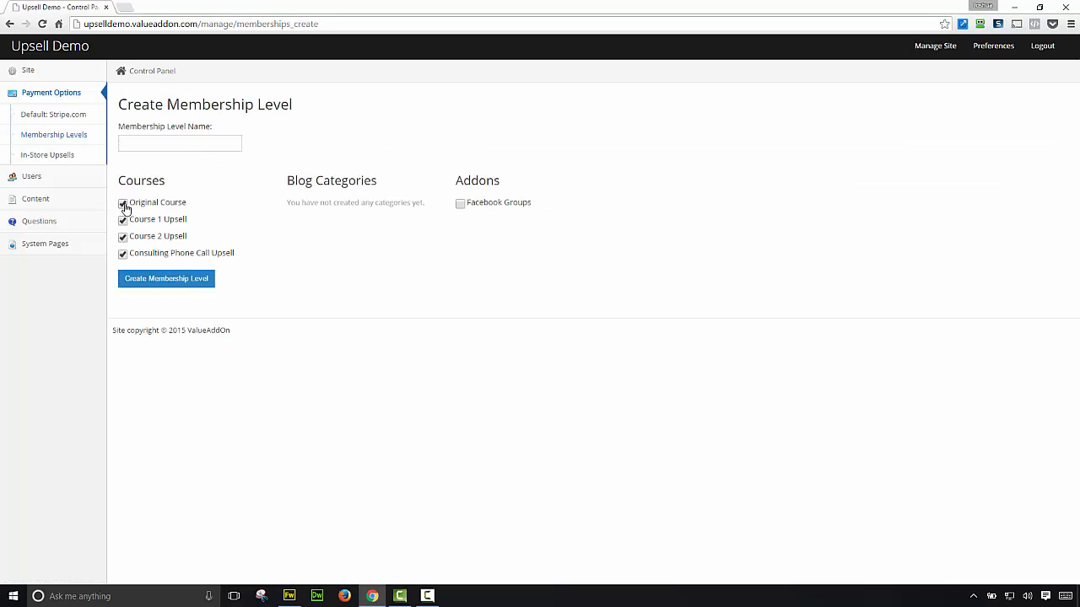
pyautogui.click(122, 237)
pyautogui.click(124, 255)
pyautogui.click(150, 148)
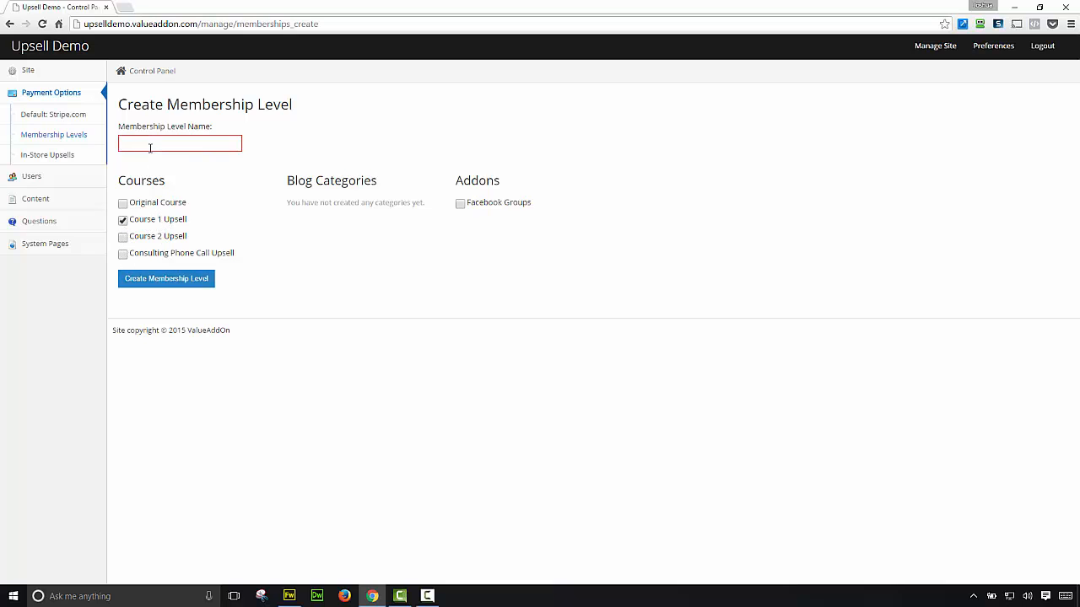
pyautogui.write('Course 1')
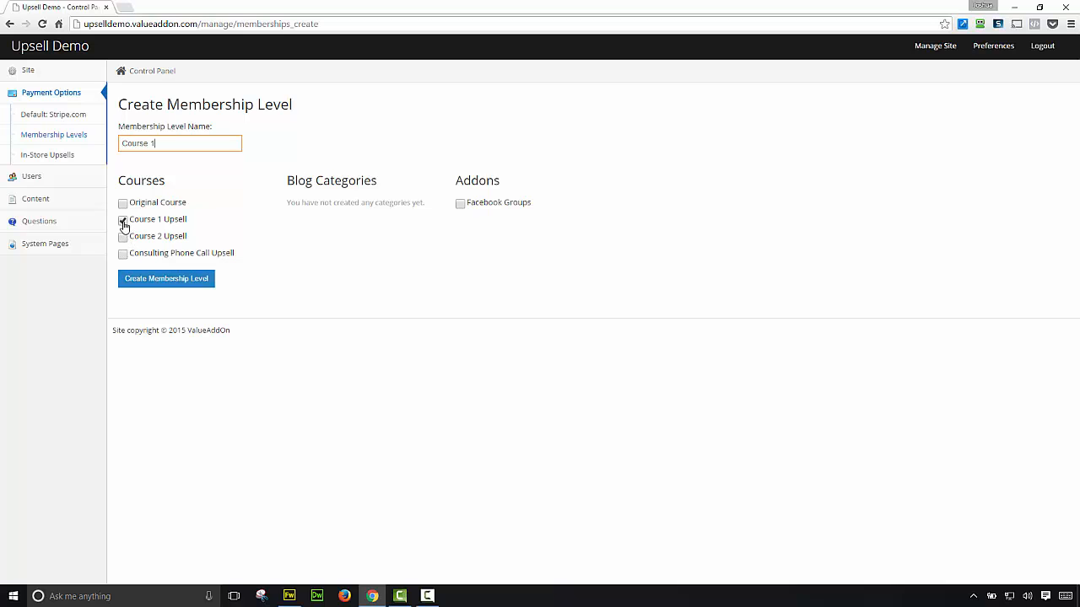
pyautogui.click(170, 285)
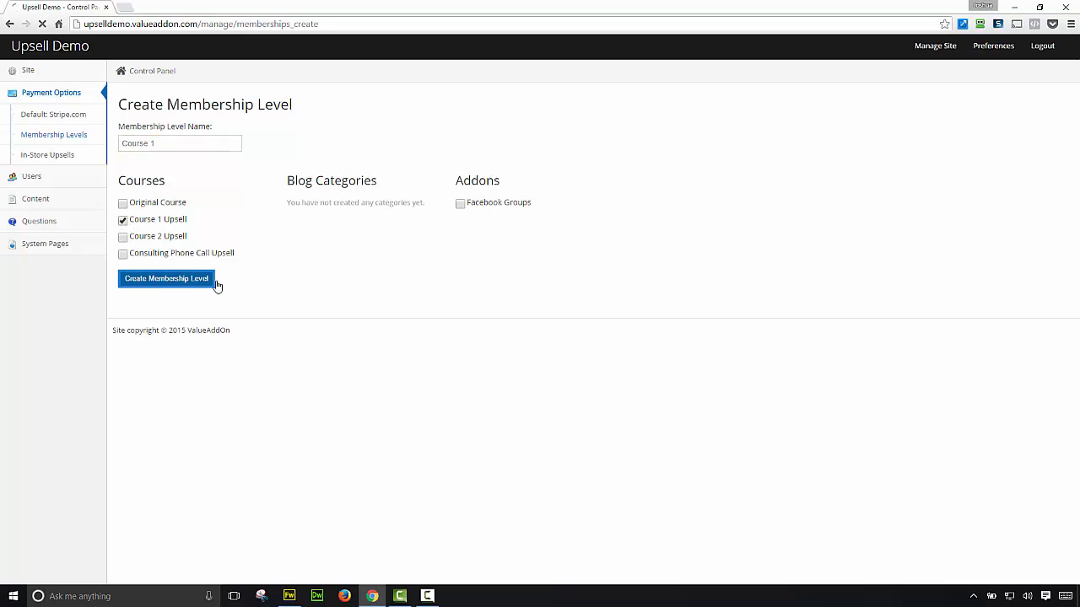
# Step: Create a 'Course 2' membership level granting only Course 2 Upsell
pyautogui.click(187, 160)
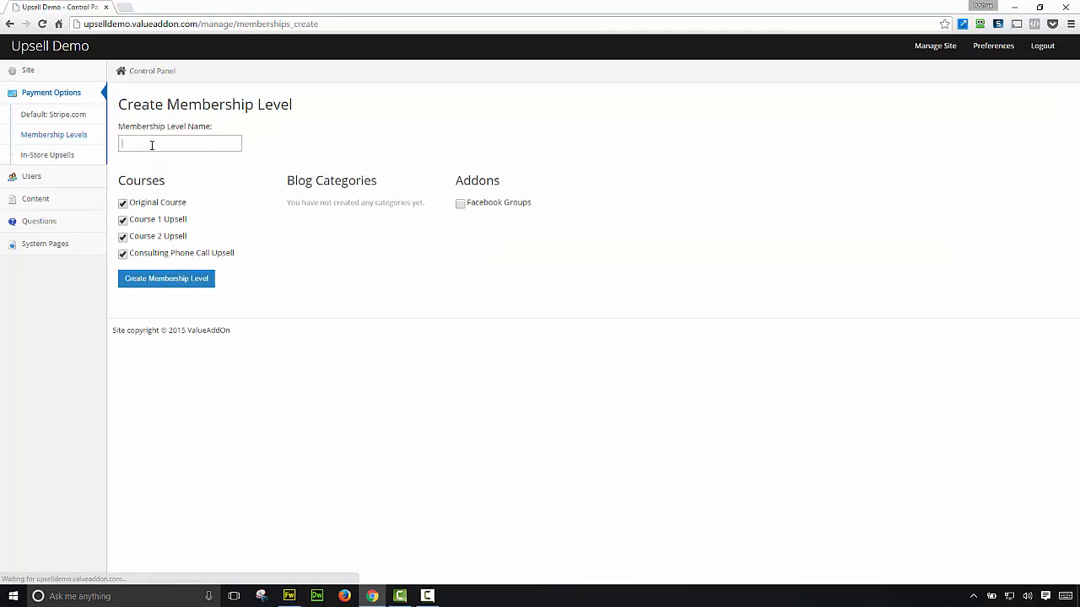
pyautogui.click(152, 144)
pyautogui.write('Course')
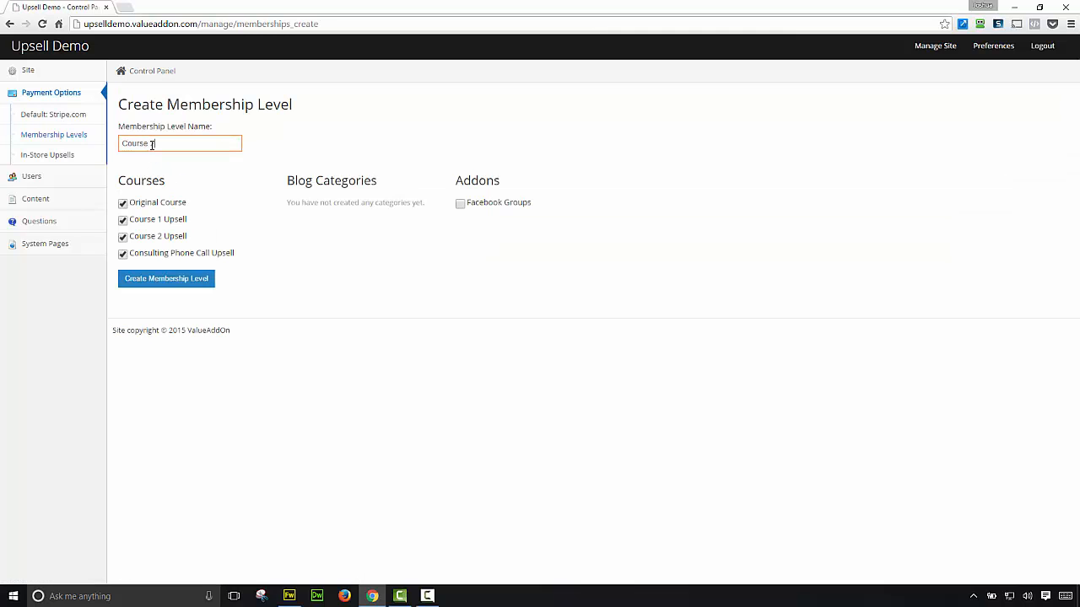
pyautogui.write(' 2')
pyautogui.click(123, 219)
pyautogui.click(123, 203)
pyautogui.click(123, 254)
pyautogui.click(161, 280)
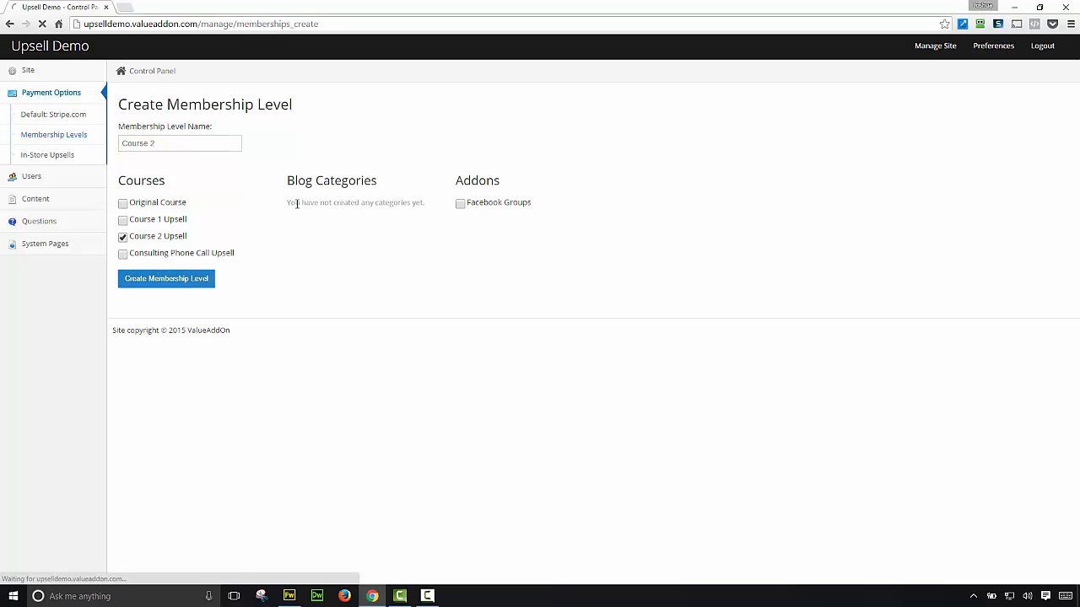
# Step: Create a 'Consulting Call' level granting only Consulting Phone Call Upsell, fixing the name's spelling
pyautogui.click(160, 158)
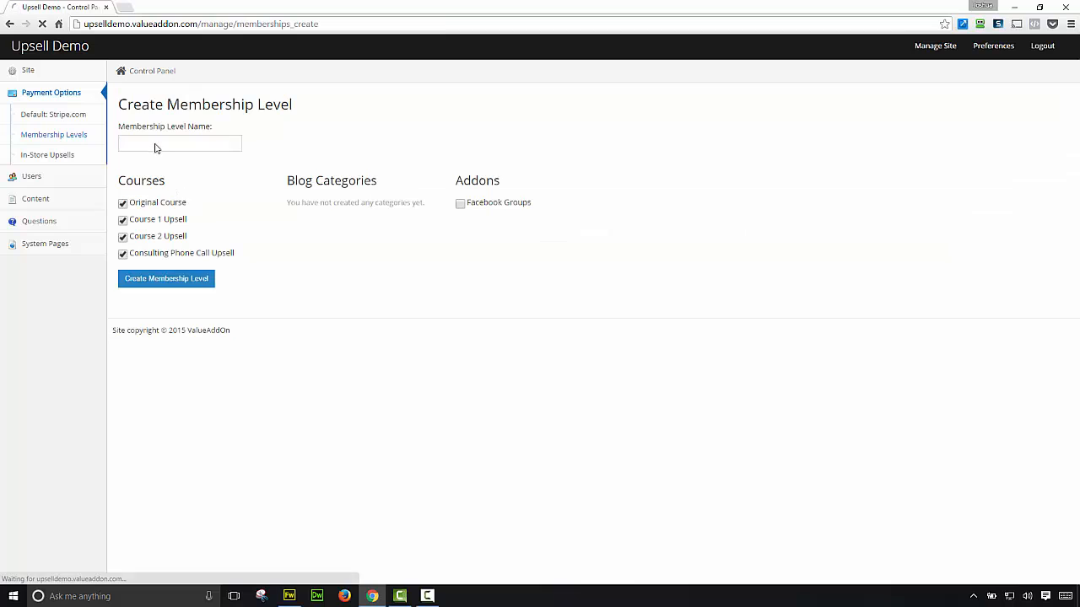
pyautogui.click(155, 143)
pyautogui.write('Consulting C')
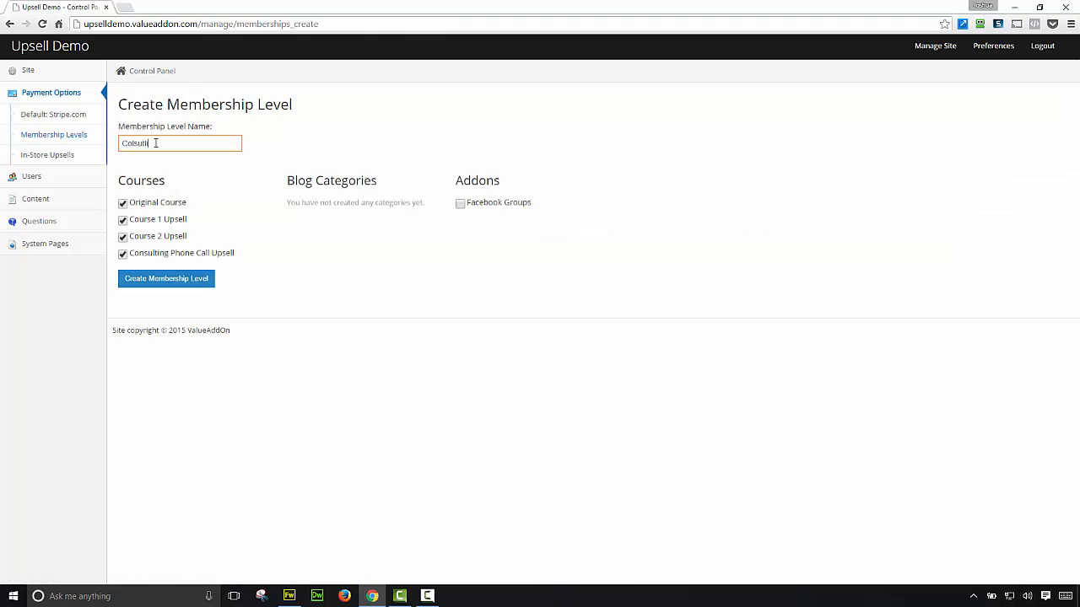
pyautogui.write('all')
pyautogui.rightClick(150, 147)
pyautogui.click(155, 153)
pyautogui.hotkey('ctrl', 'shift', 'Left')
pyautogui.write('Consulting')
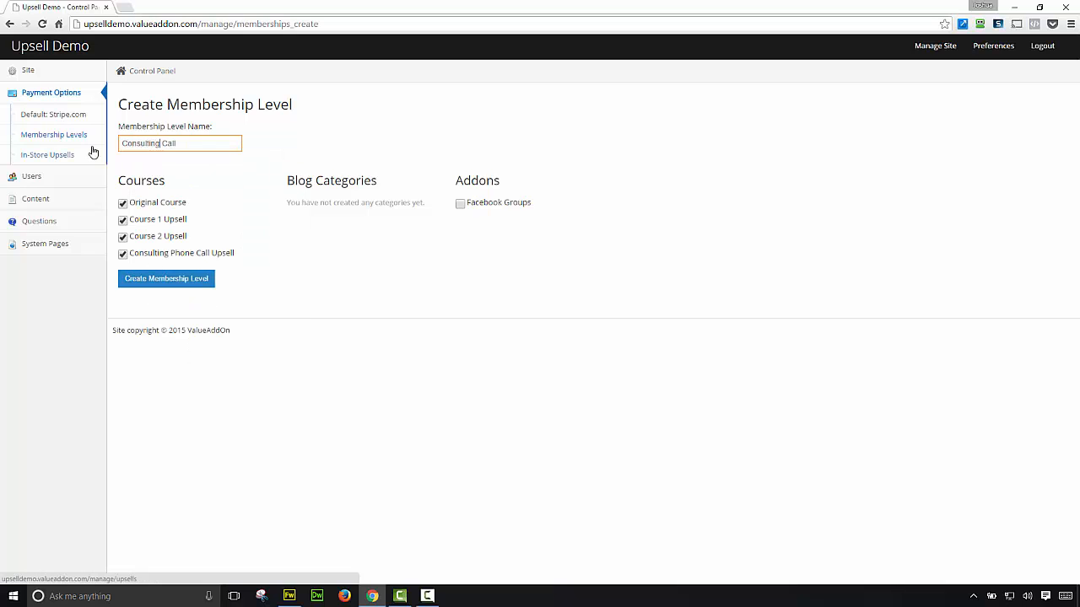
pyautogui.click(124, 239)
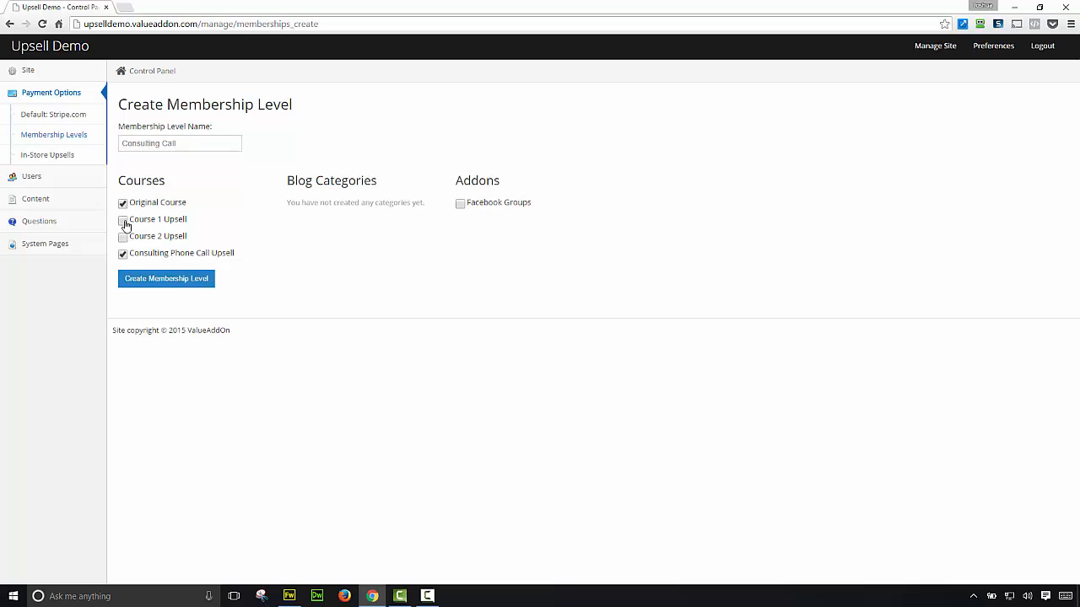
pyautogui.click(124, 221)
pyautogui.click(123, 204)
pyautogui.click(179, 285)
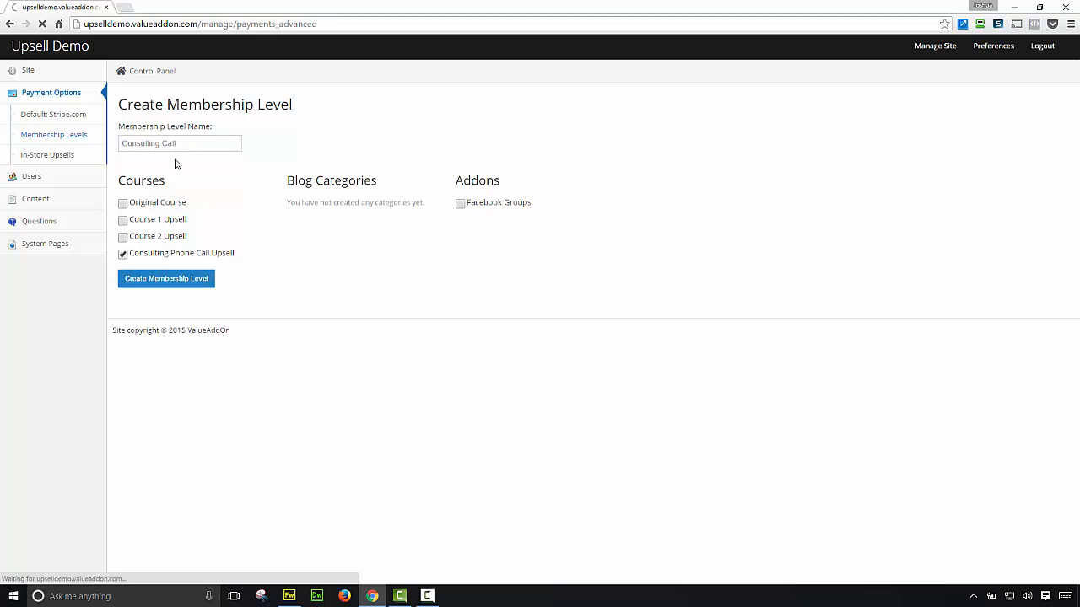
pyautogui.click(164, 159)
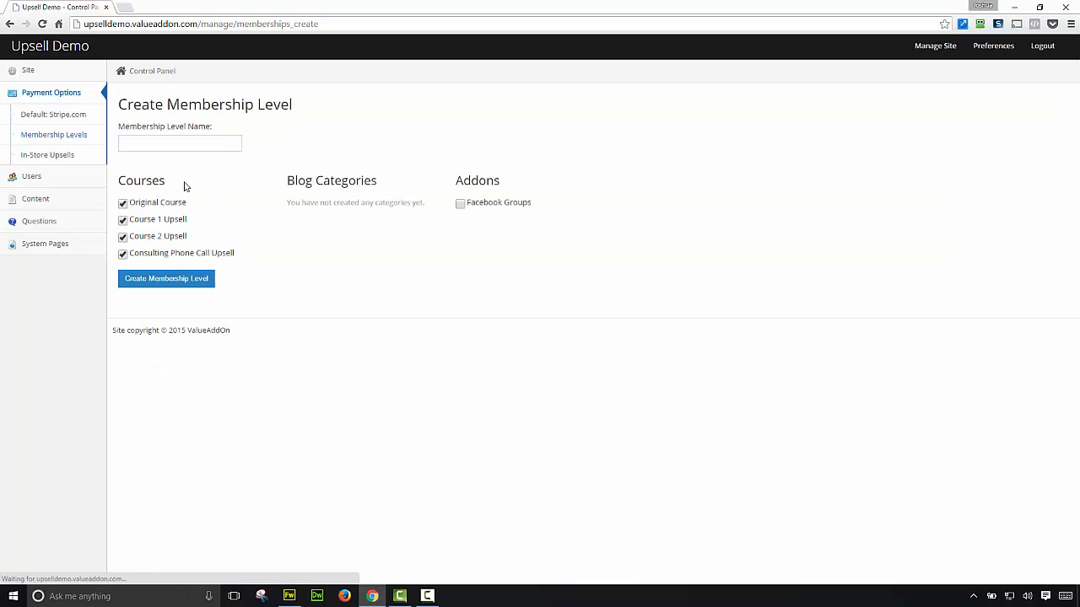
# Step: Save a 'Facebook Group' level with all four courses unticked
pyautogui.click(161, 144)
pyautogui.write('Face')
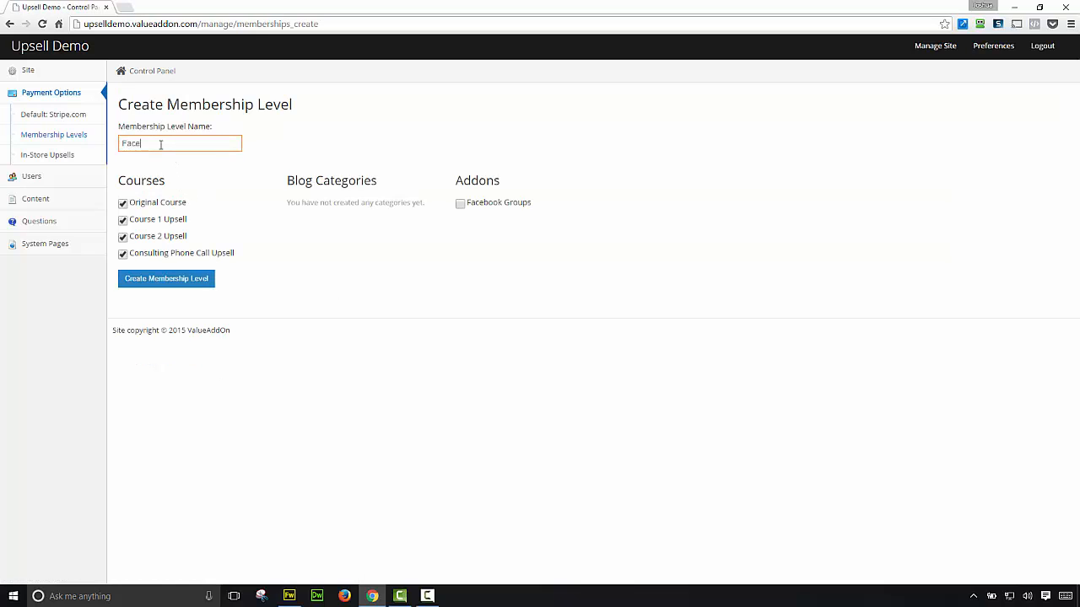
pyautogui.write('book Group')
pyautogui.click(123, 254)
pyautogui.click(123, 237)
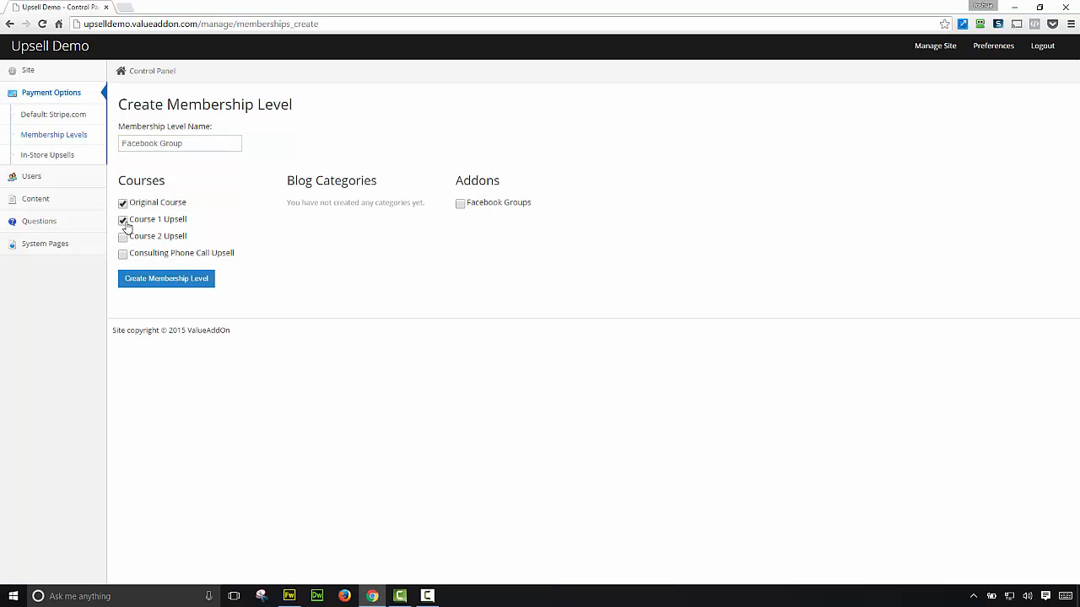
pyautogui.click(123, 221)
pyautogui.click(124, 204)
pyautogui.click(176, 284)
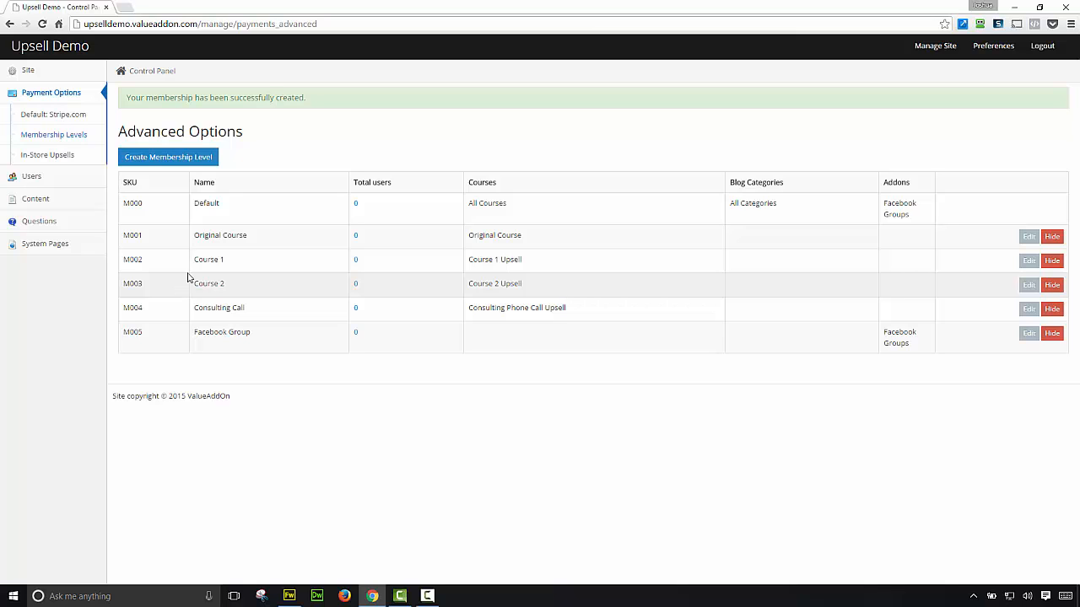
# Step: Start a one-time charge Stripe plan named 'Original Course' with description 'NONE'
pyautogui.click(44, 118)
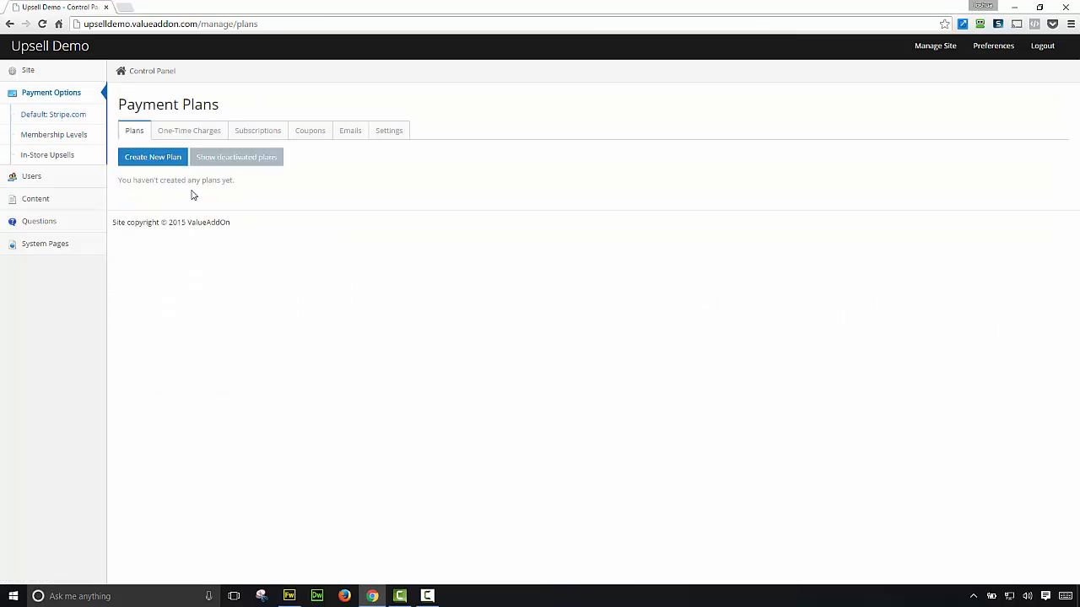
pyautogui.click(153, 161)
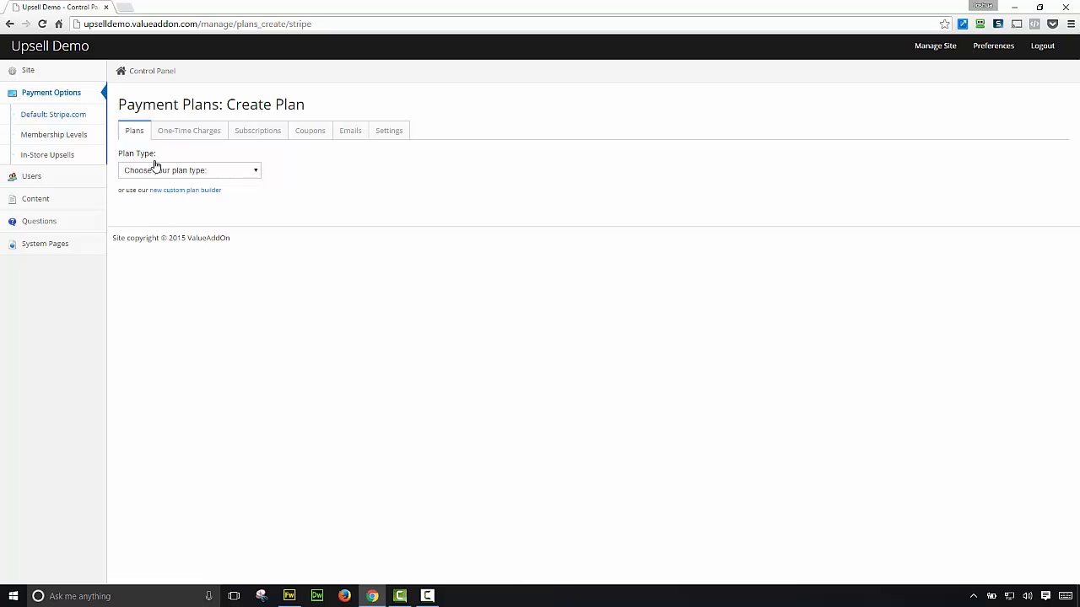
pyautogui.click(204, 176)
pyautogui.click(195, 195)
pyautogui.click(202, 222)
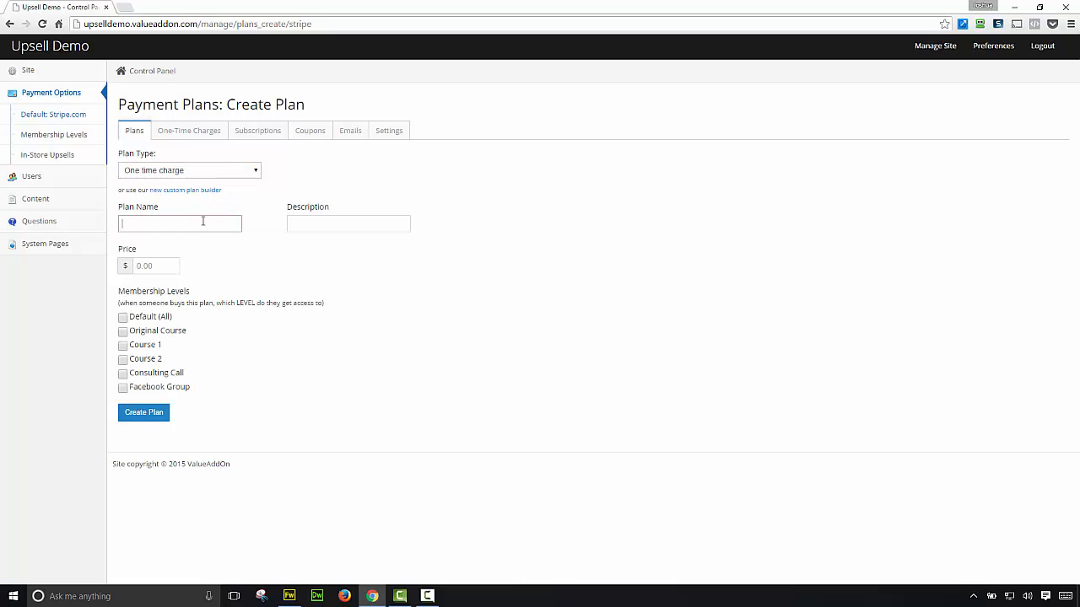
pyautogui.write('Original Course')
pyautogui.press('Tab')
pyautogui.write('NONE')
pyautogui.press('capslock')
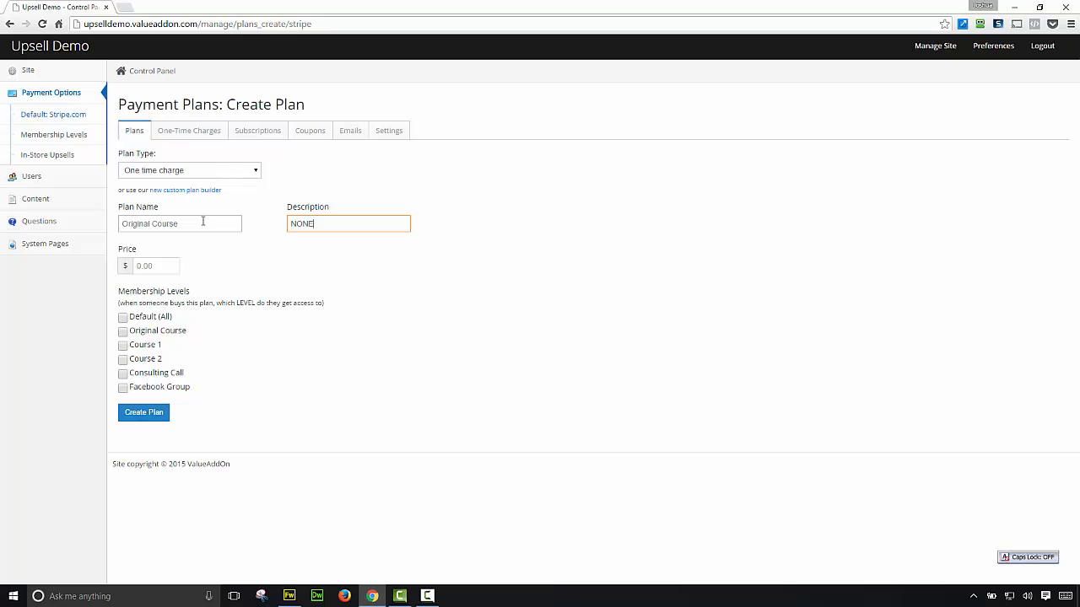
# Step: Price the plan at $1.00, grant the Original Course level, and create it
pyautogui.click(158, 264)
pyautogui.write('1.00')
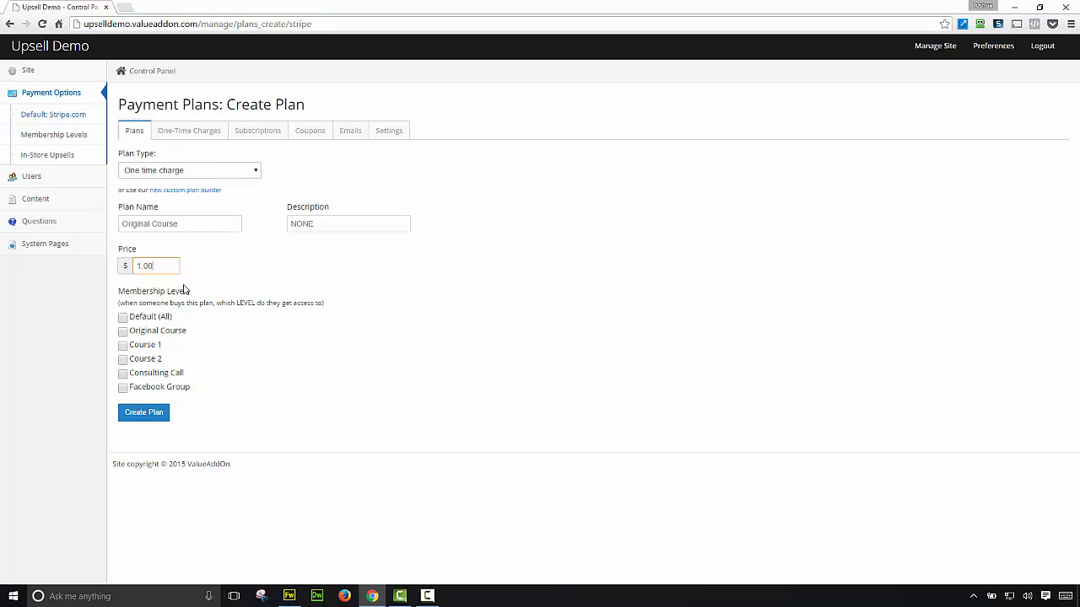
pyautogui.click(123, 332)
pyautogui.click(145, 417)
pyautogui.click(146, 419)
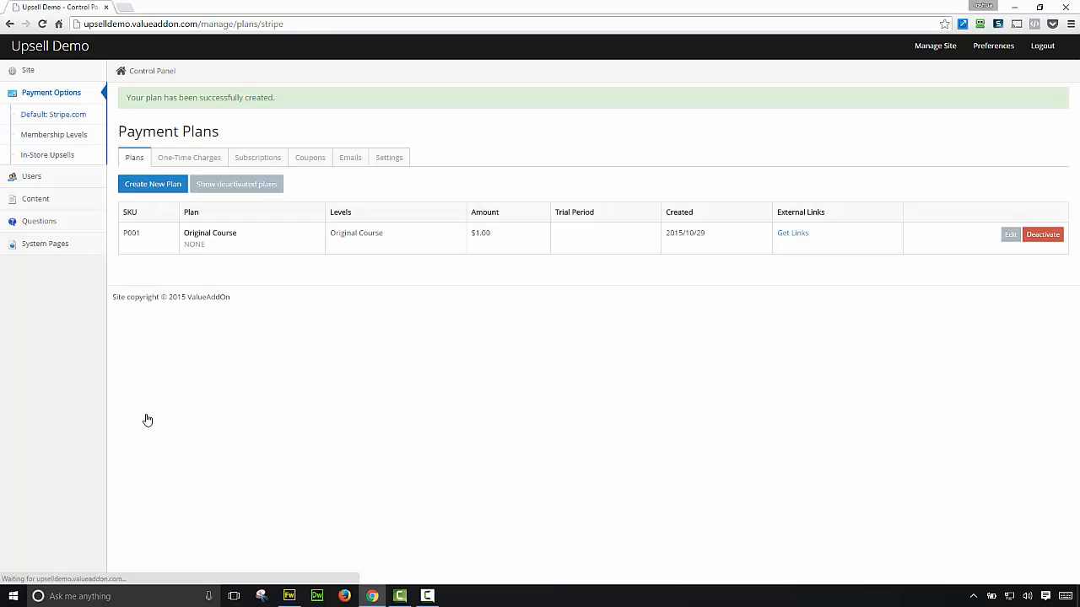
# Step: Create the one-time 'Course 1 upsell' plan at $3.00, description 'none', granting the Course 1 level
pyautogui.click(157, 186)
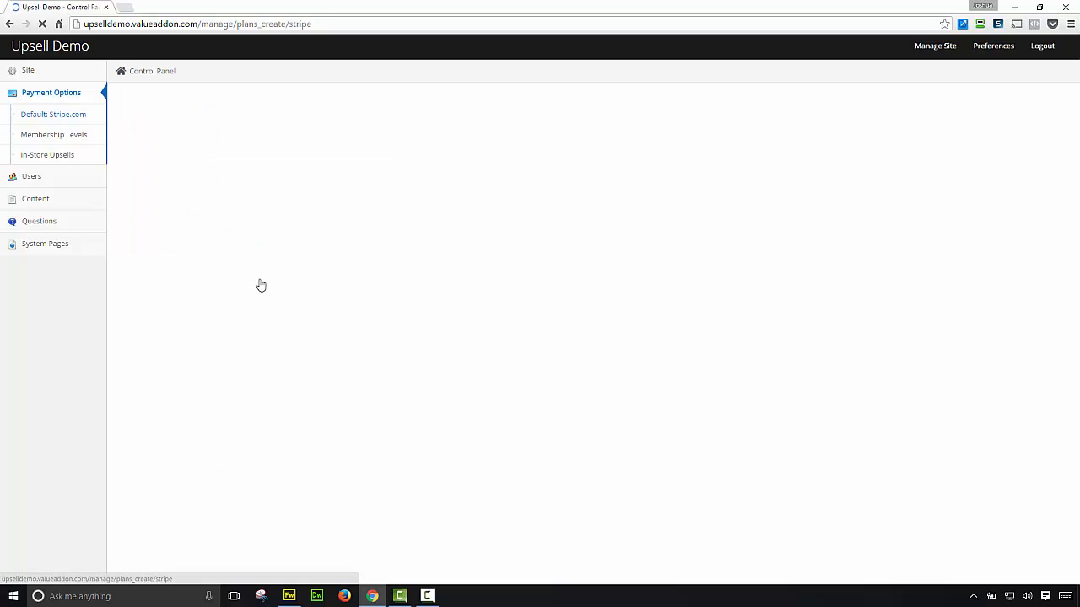
pyautogui.click(210, 170)
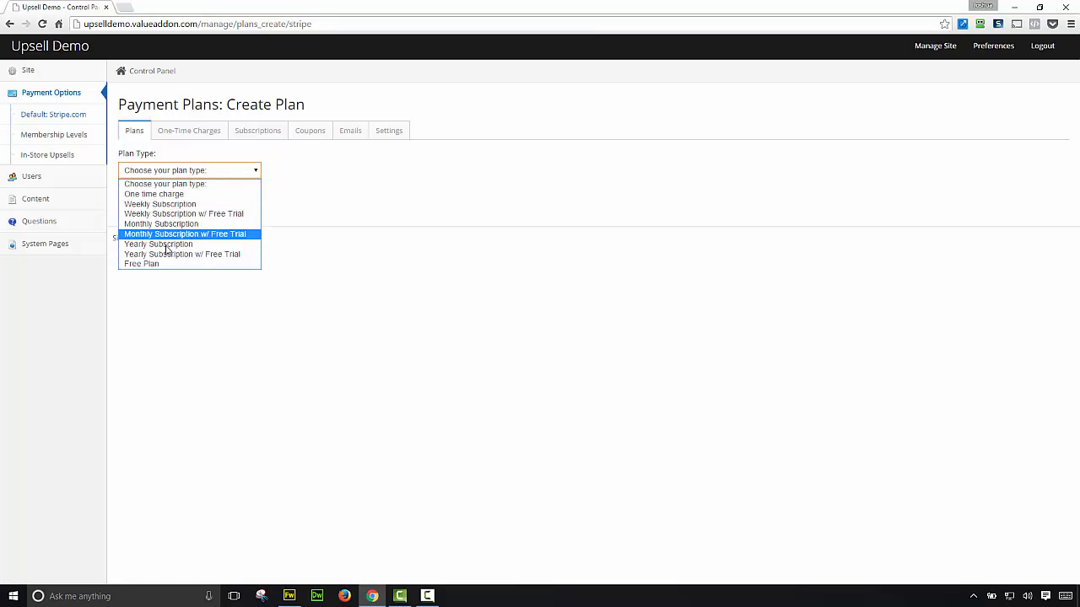
pyautogui.click(175, 194)
pyautogui.click(177, 228)
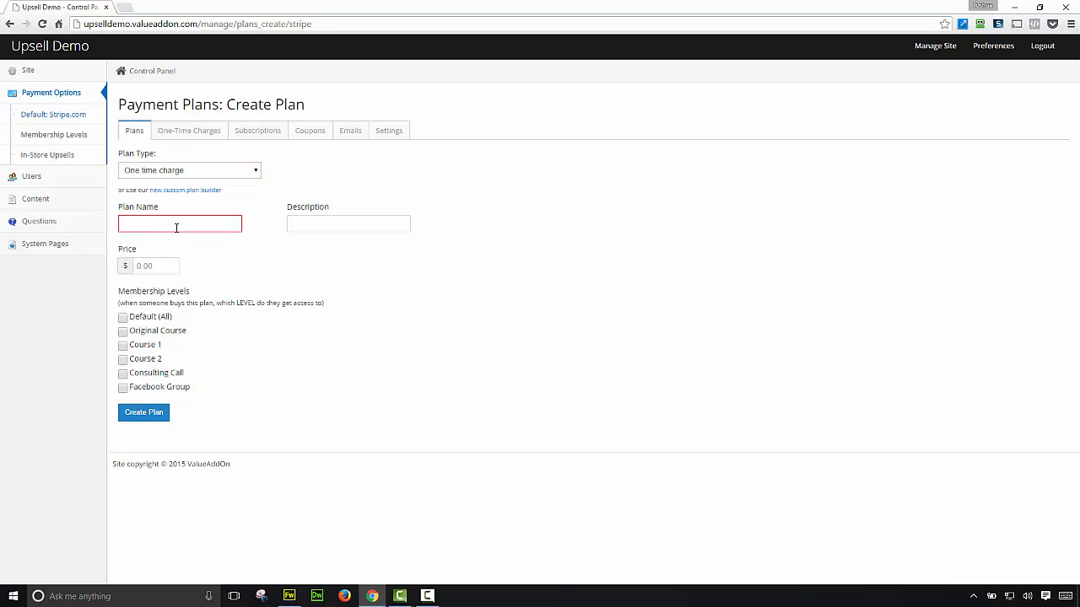
pyautogui.write('Course 1 upsell')
pyautogui.click(317, 226)
pyautogui.write('non')
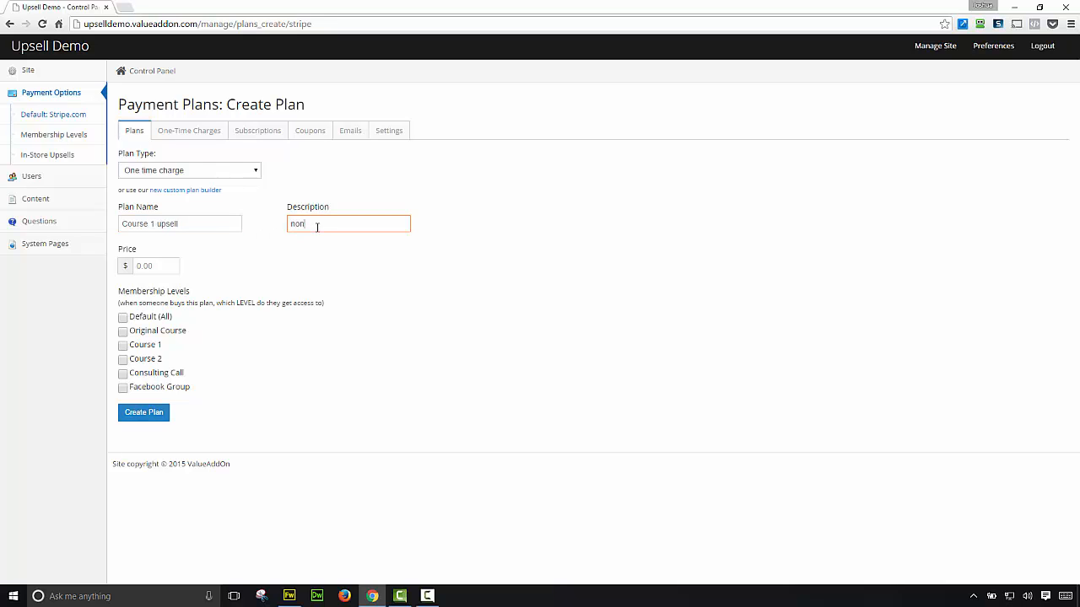
pyautogui.write('e')
pyautogui.click(143, 265)
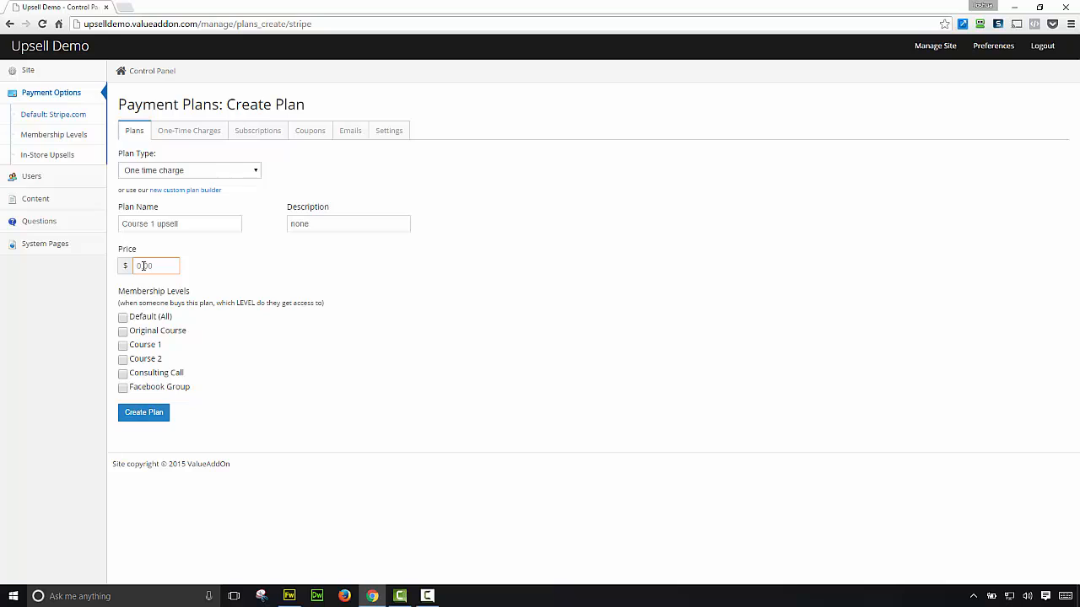
pyautogui.write('3.00')
pyautogui.click(124, 348)
pyautogui.click(143, 413)
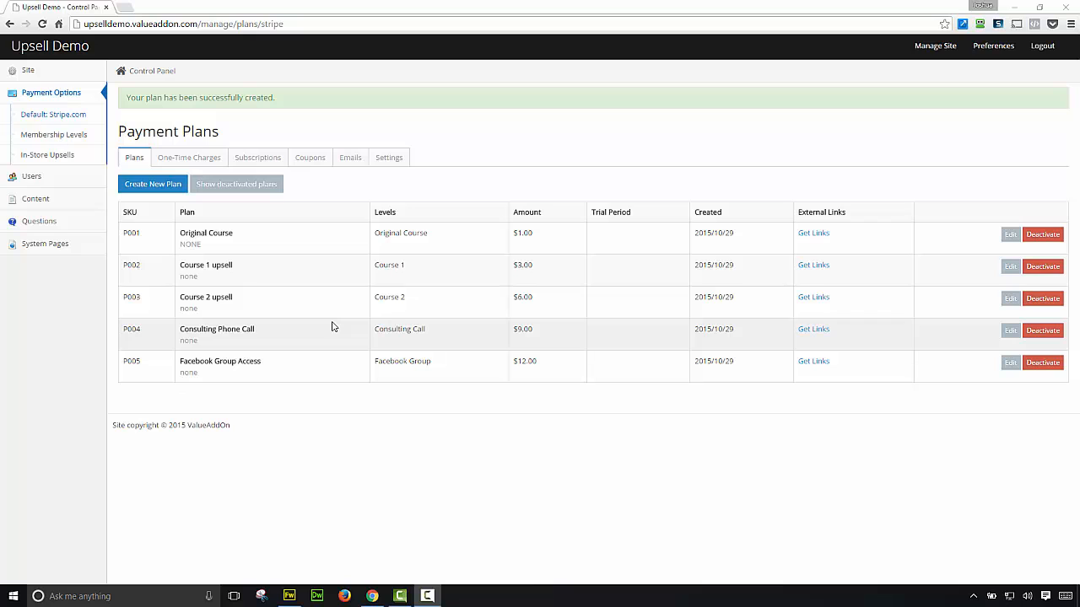
# Step: Go to In-Store Upsells and open the link-type choices on the new upsell form
pyautogui.click(69, 159)
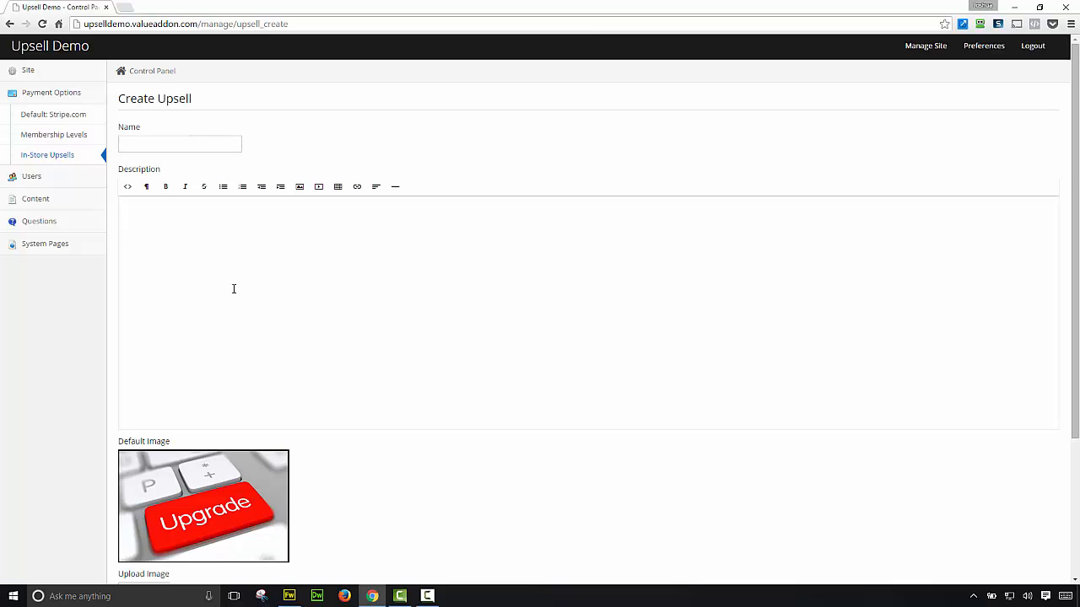
pyautogui.scroll(-3, 257, 297)
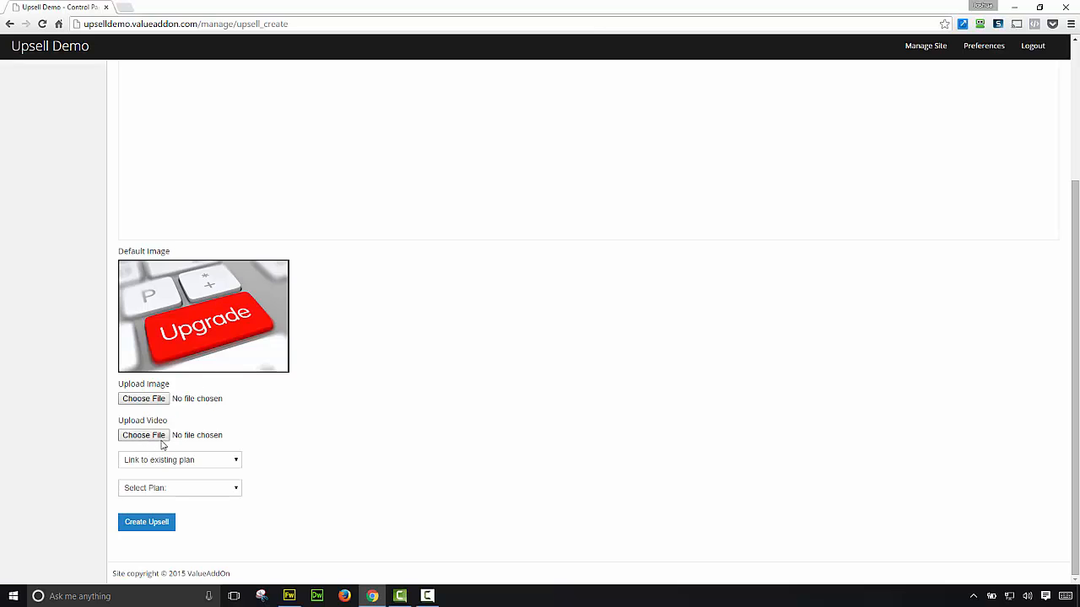
pyautogui.click(208, 472)
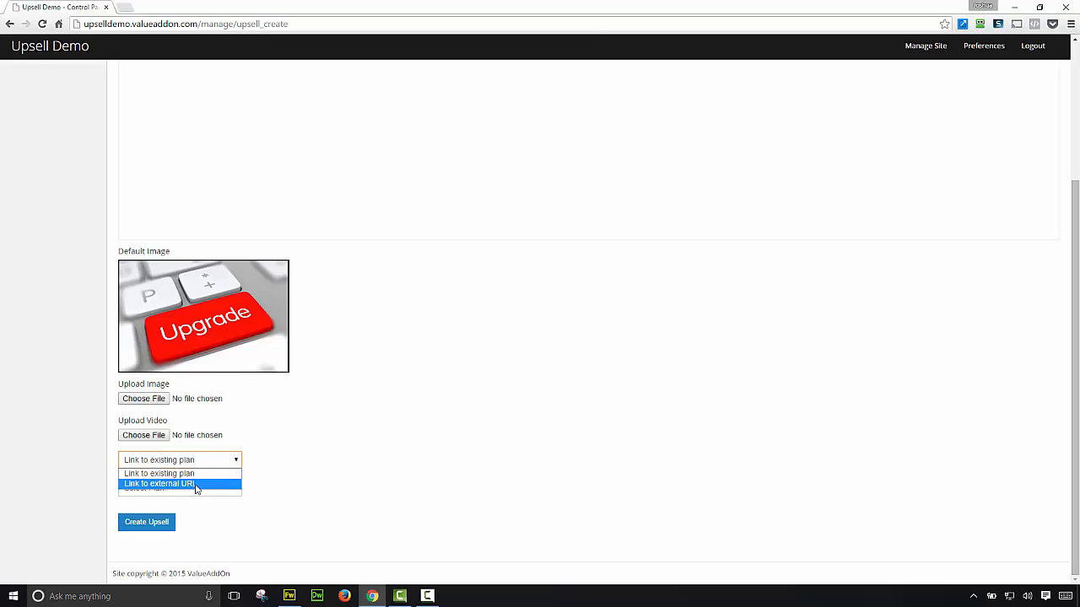
pyautogui.click(195, 485)
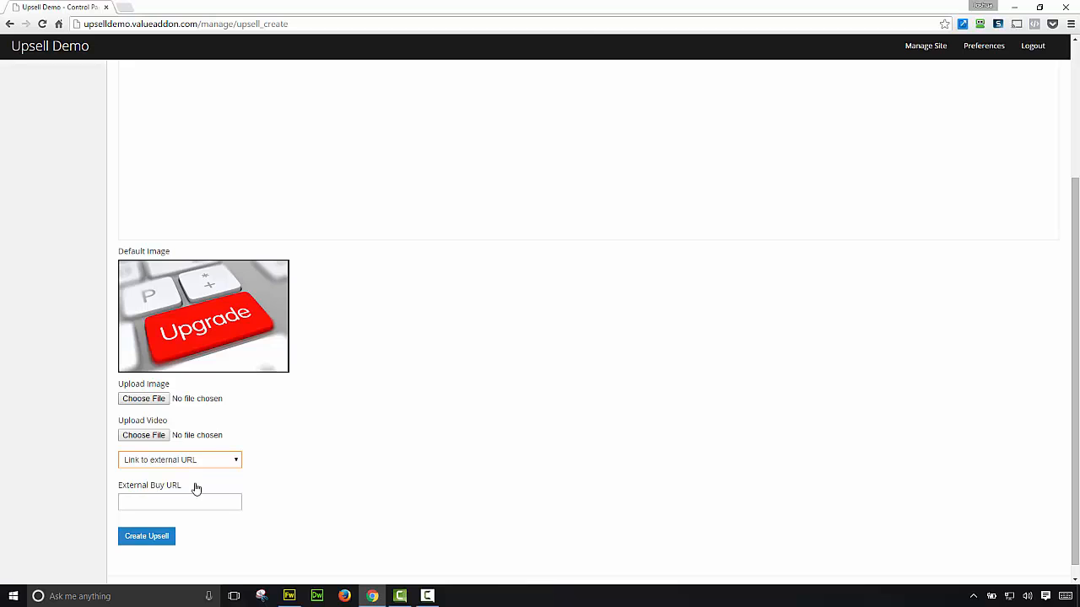
pyautogui.click(194, 464)
pyautogui.click(191, 475)
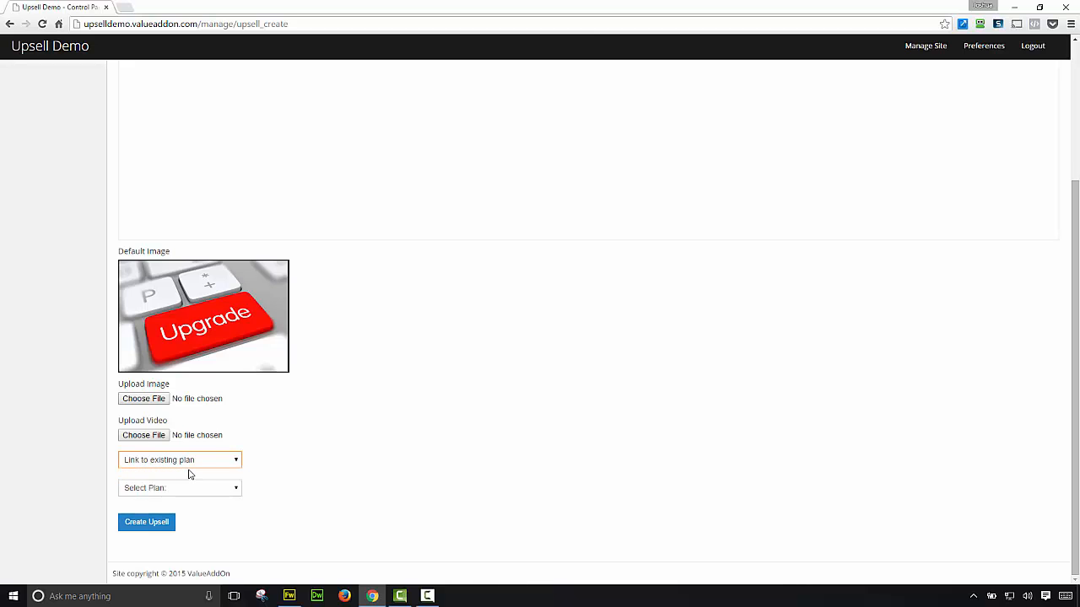
pyautogui.click(190, 489)
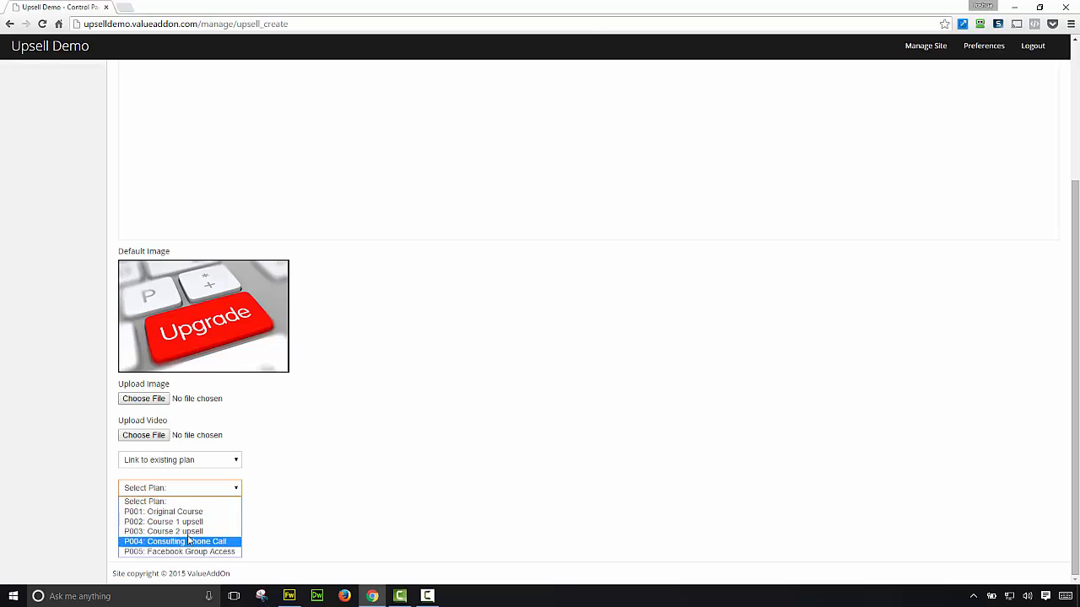
pyautogui.click(258, 515)
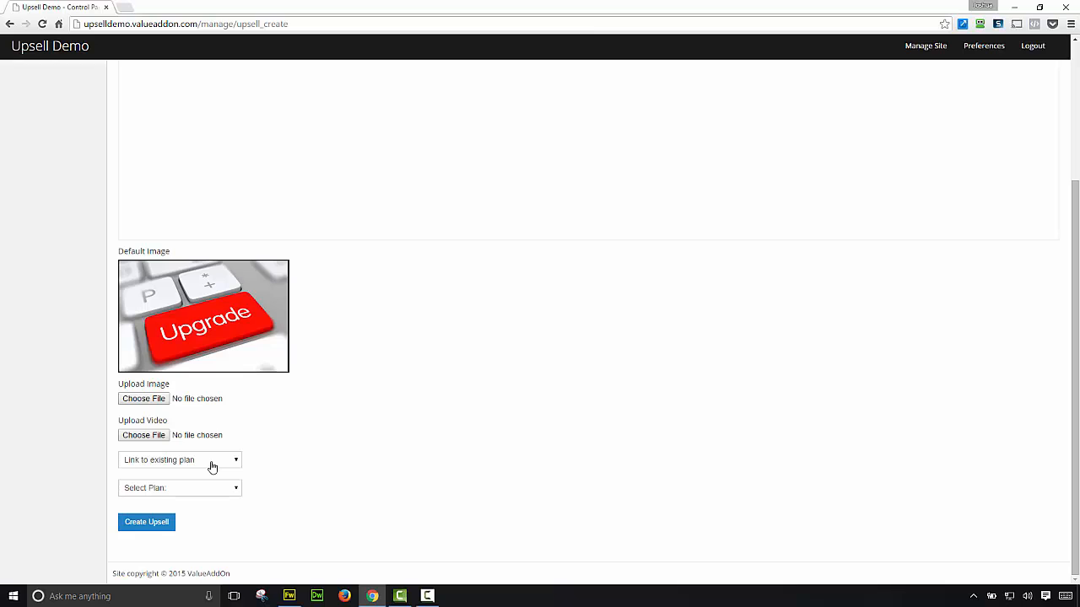
pyautogui.click(212, 467)
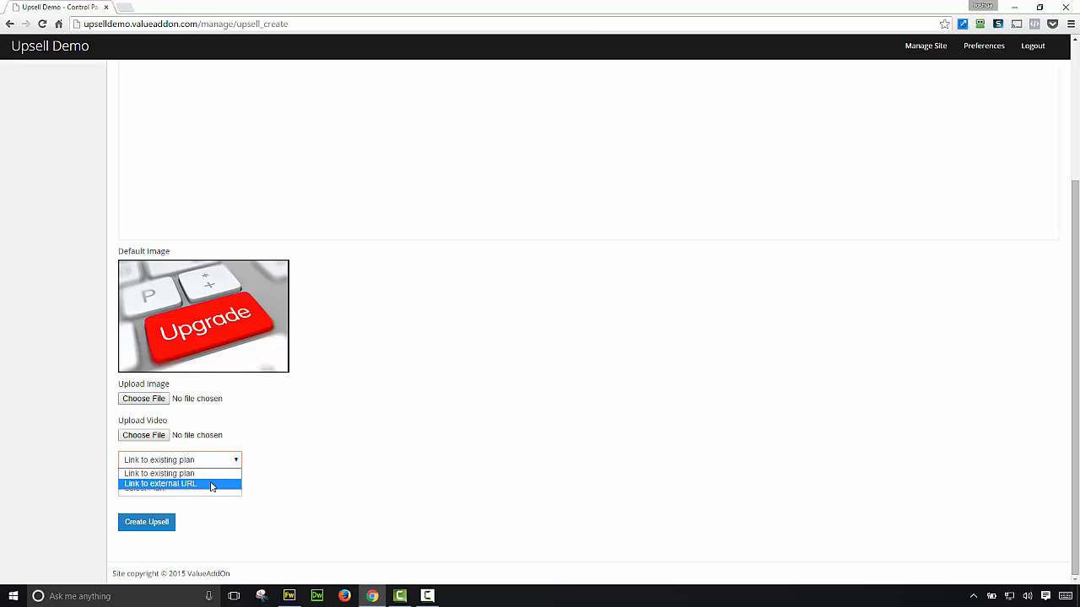
pyautogui.click(211, 484)
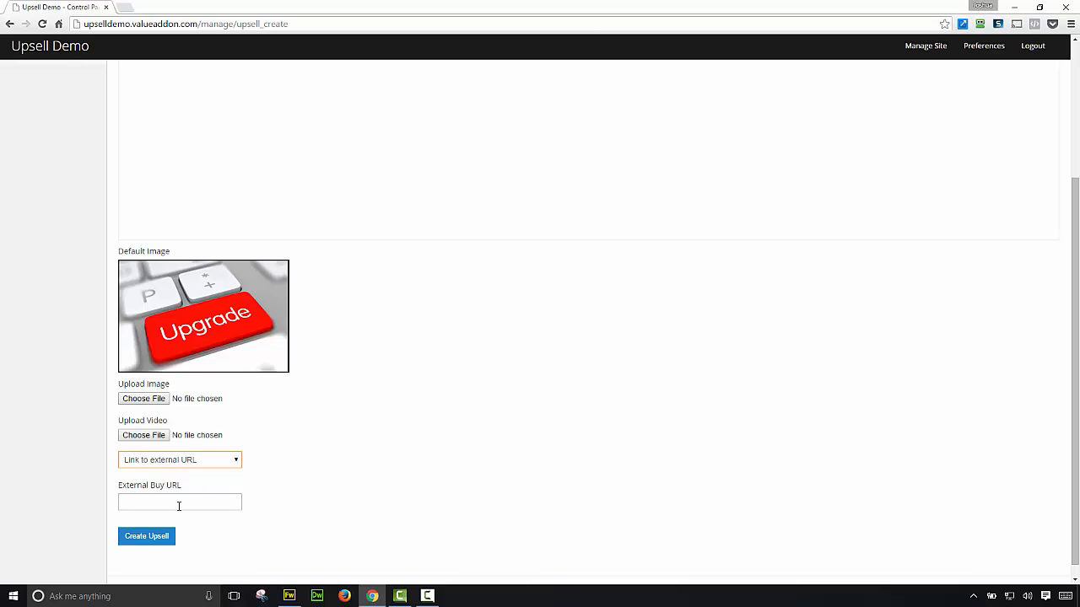
pyautogui.click(223, 462)
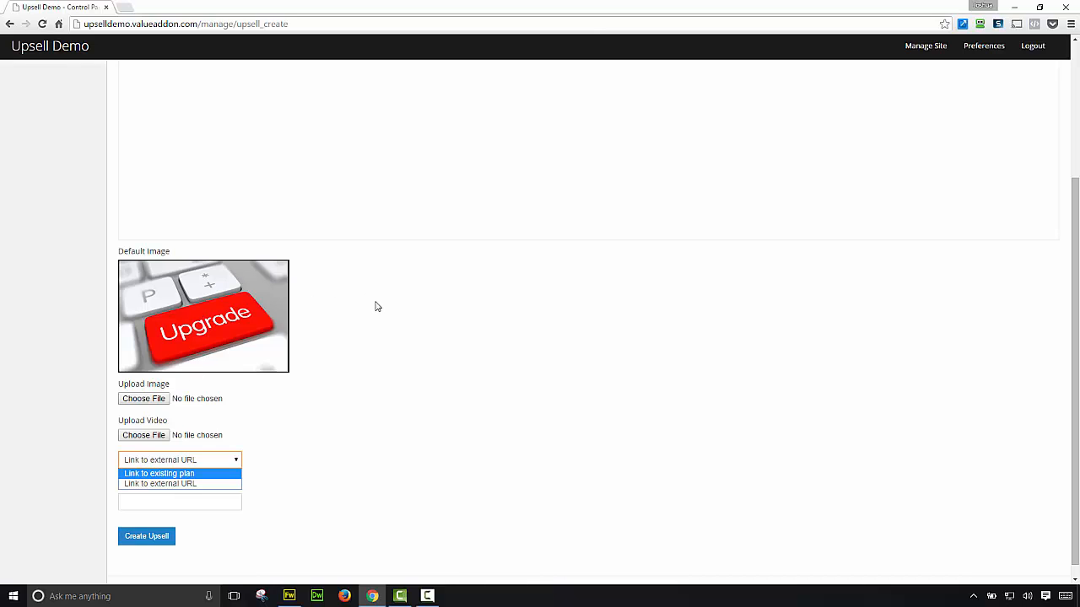
pyautogui.click(350, 342)
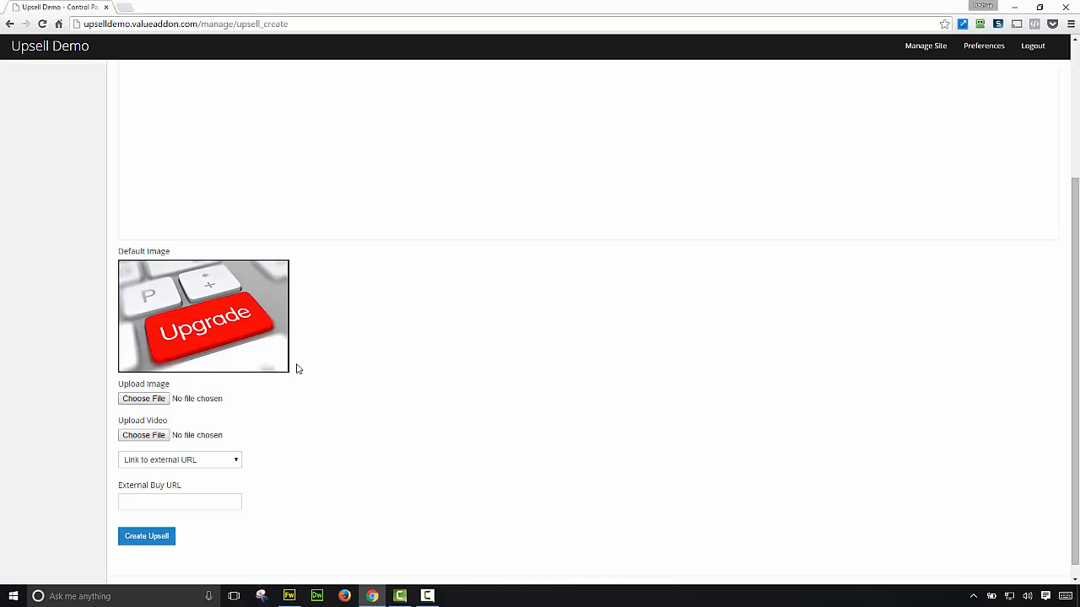
pyautogui.click(234, 461)
pyautogui.click(209, 477)
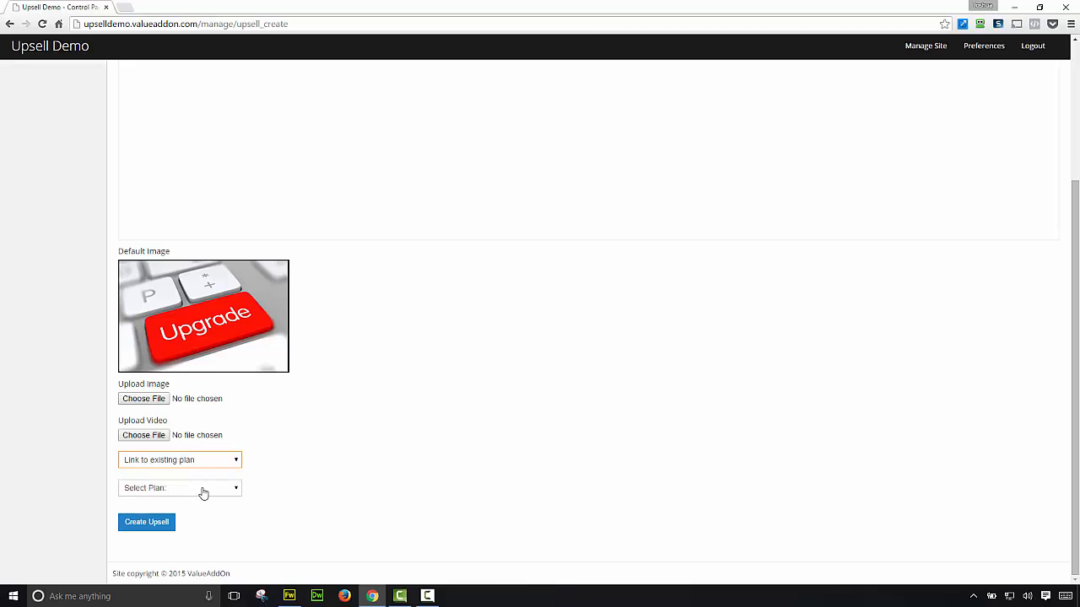
pyautogui.click(206, 496)
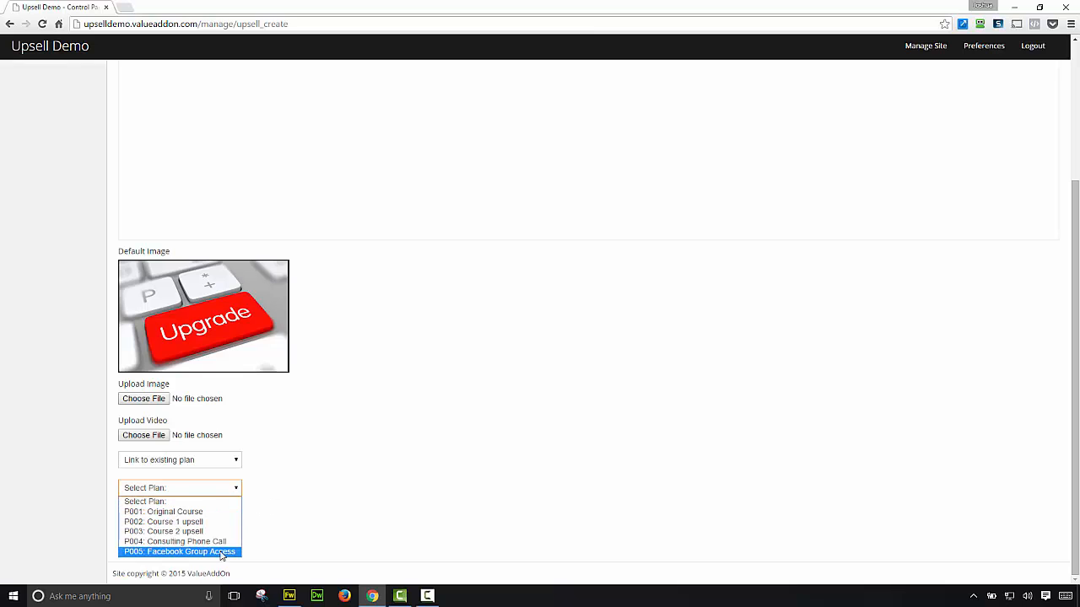
pyautogui.click(264, 514)
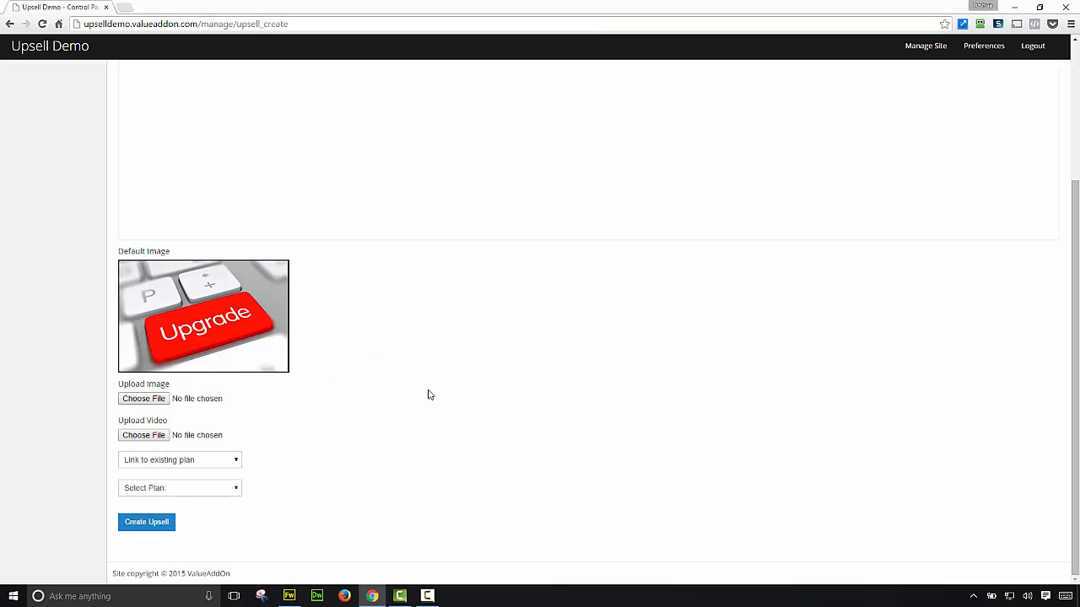
# Step: Name the new upsell 'Upsell into course 1'
pyautogui.scroll(3, 409, 402)
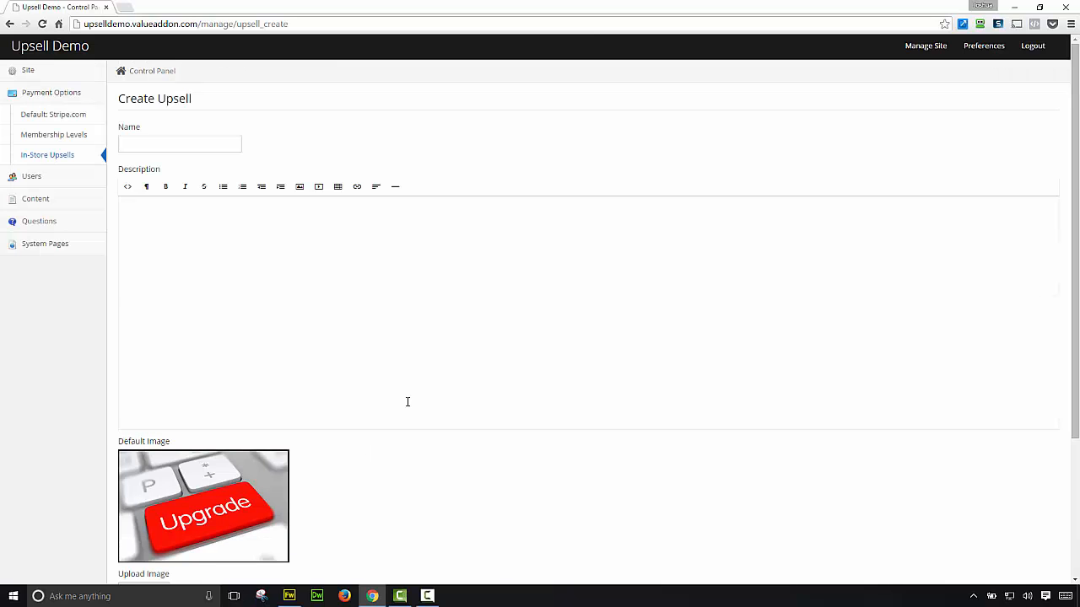
pyautogui.click(174, 147)
pyautogui.write('Upsell into course ')
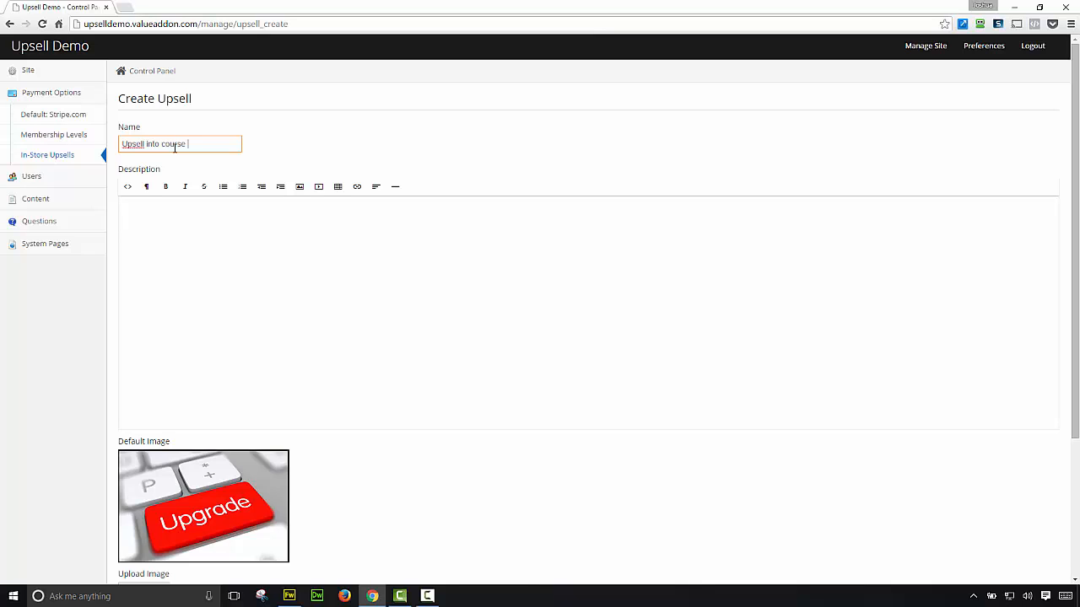
pyautogui.write('1')
# Step: Fill the description with filler text, pasting several copies to lengthen it
pyautogui.click(202, 226)
pyautogui.write('kljfdkljs fsd fsd fd')
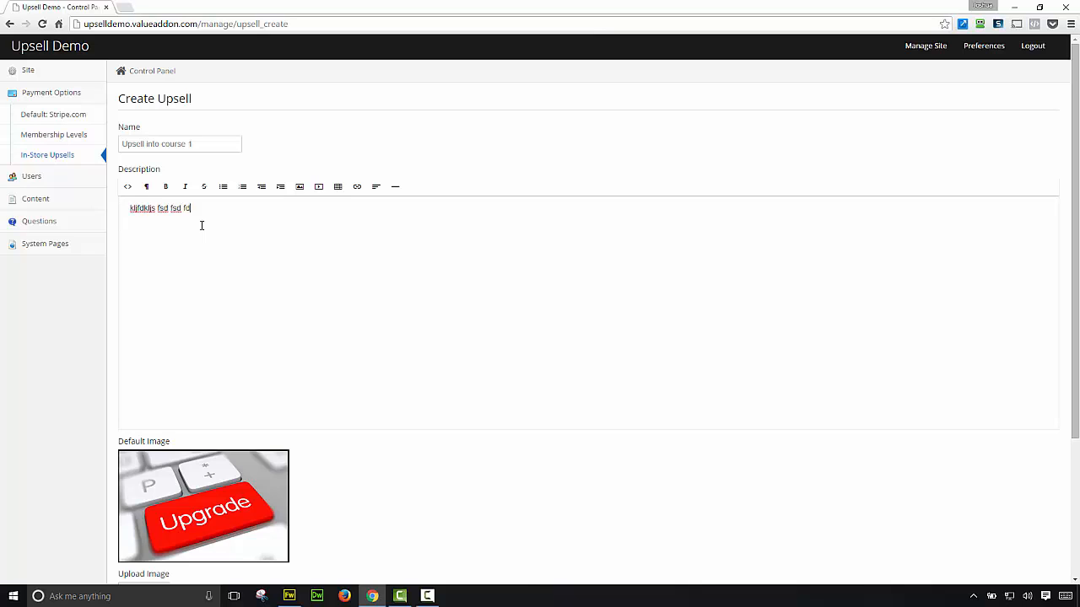
pyautogui.write('s fs fdskljdsffsd fdsf s f sf s fsdkfljsdklf')
pyautogui.hotkey('ctrl', 'a')
pyautogui.hotkey('ctrl', 'c')
pyautogui.press('Right')
pyautogui.hotkey('ctrl', 'v')
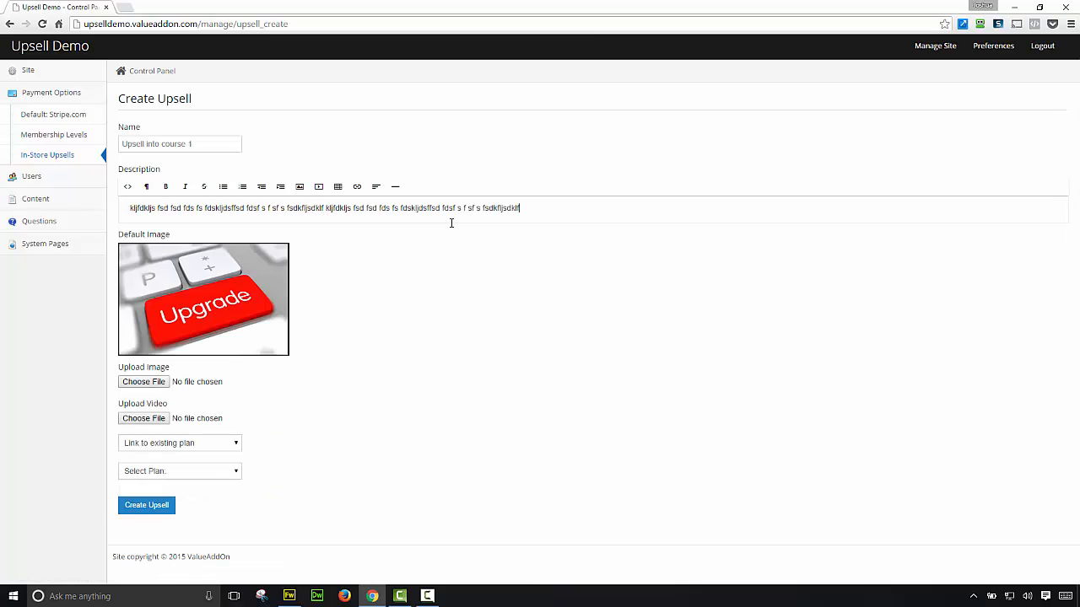
pyautogui.press('space')
pyautogui.hotkey('ctrl', 'v')
pyautogui.press('space')
pyautogui.hotkey('ctrl', 'v')
pyautogui.press('space')
pyautogui.hotkey('ctrl', 'v')
pyautogui.press('space')
pyautogui.hotkey('ctrl', 'v')
pyautogui.press('space')
pyautogui.hotkey('ctrl', 'v')
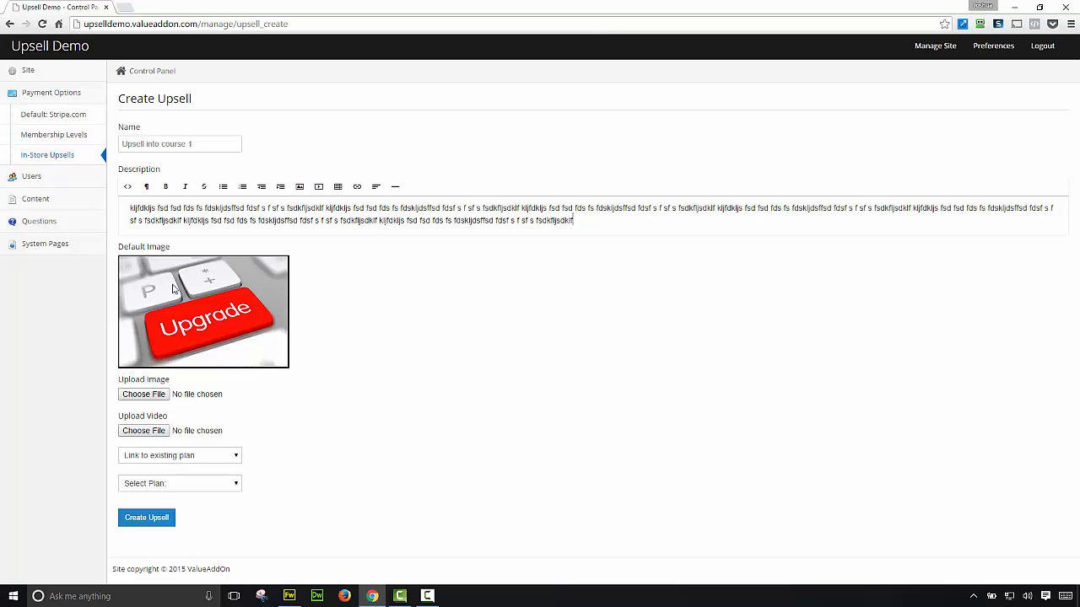
# Step: Attach course1_upsell.png, link plan P002: Course 1 upsell, and create the upsell
pyautogui.click(156, 396)
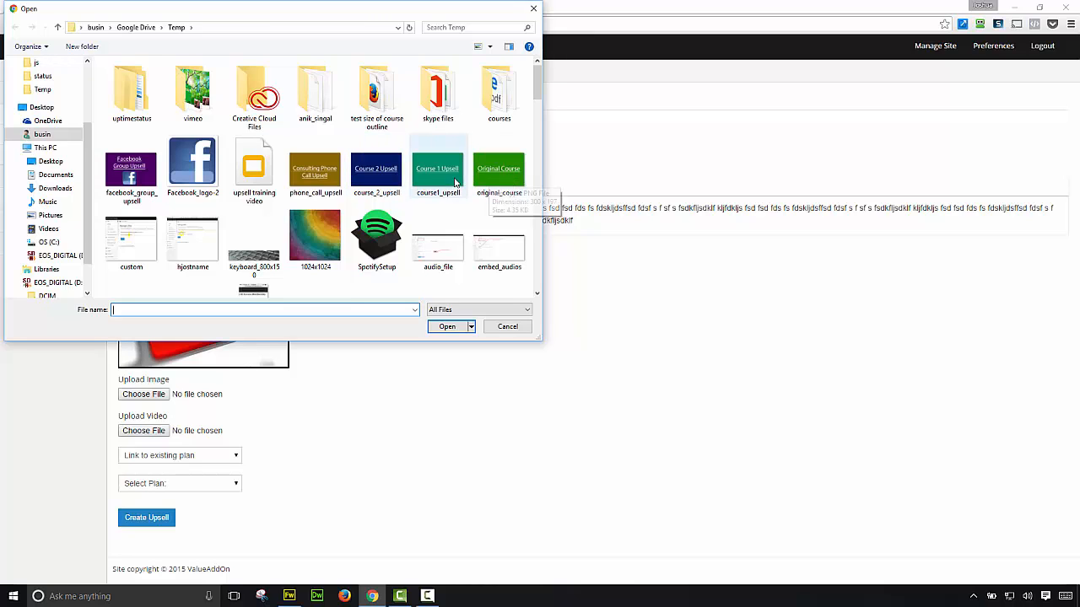
pyautogui.click(437, 173)
pyautogui.click(452, 328)
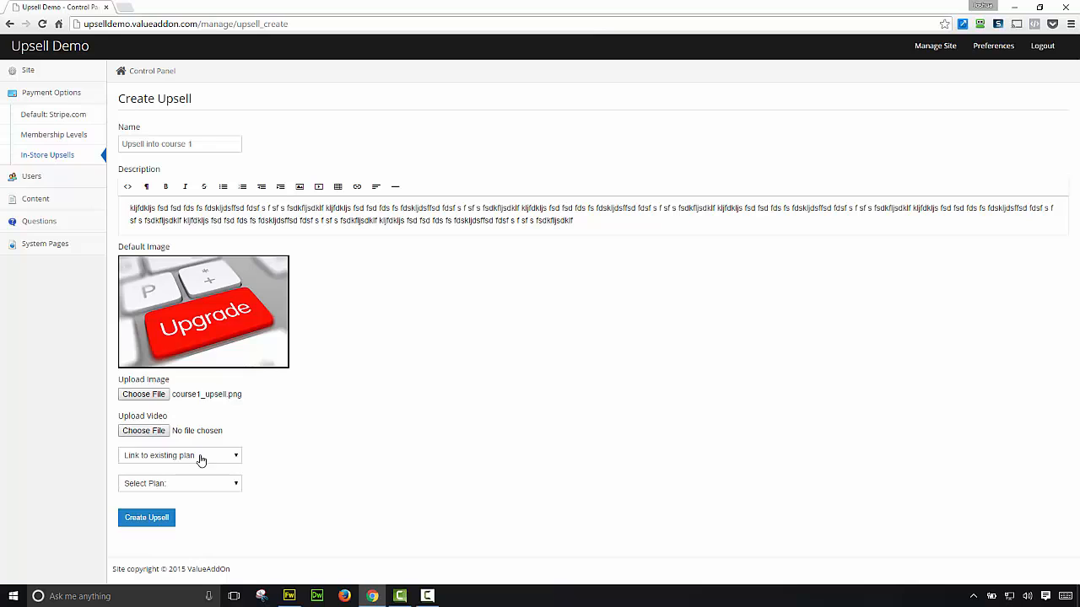
pyautogui.click(206, 484)
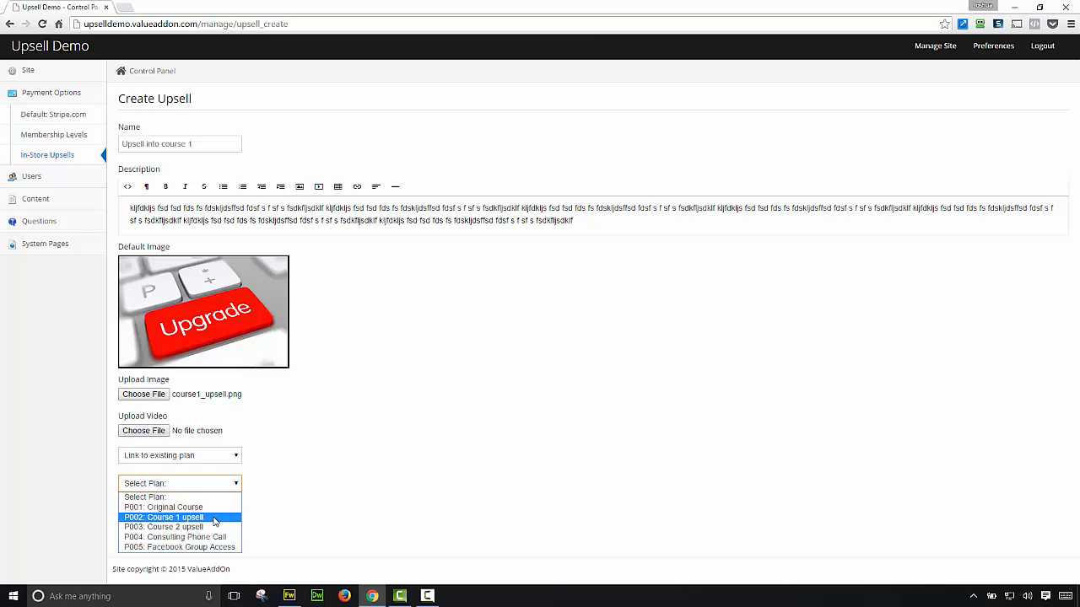
pyautogui.click(213, 518)
pyautogui.click(142, 522)
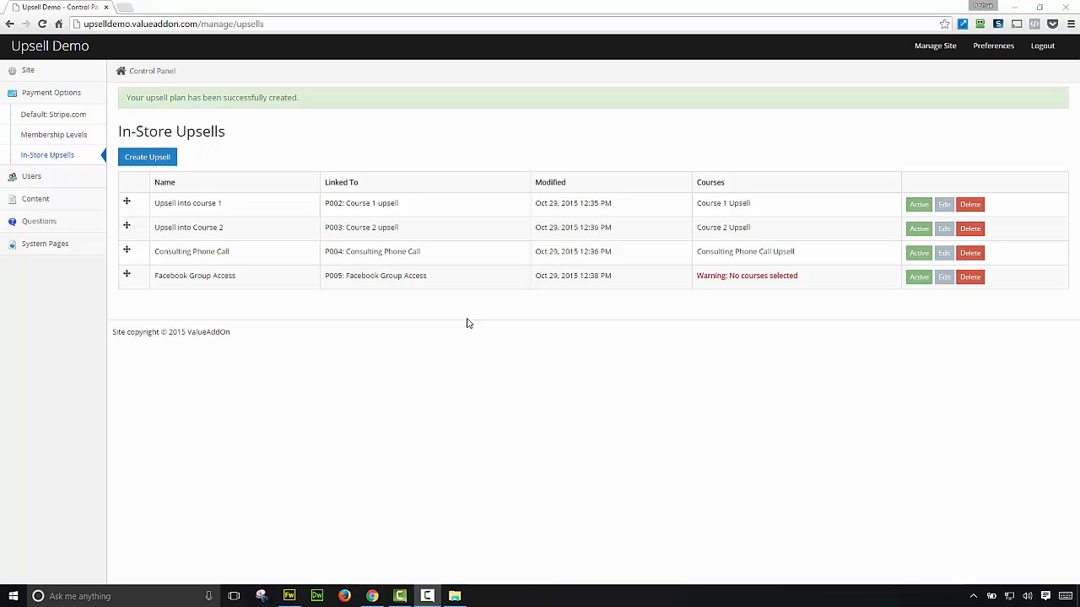
# Step: Go back to the Upsell Demo home page and scroll down to check the footer
pyautogui.click(55, 48)
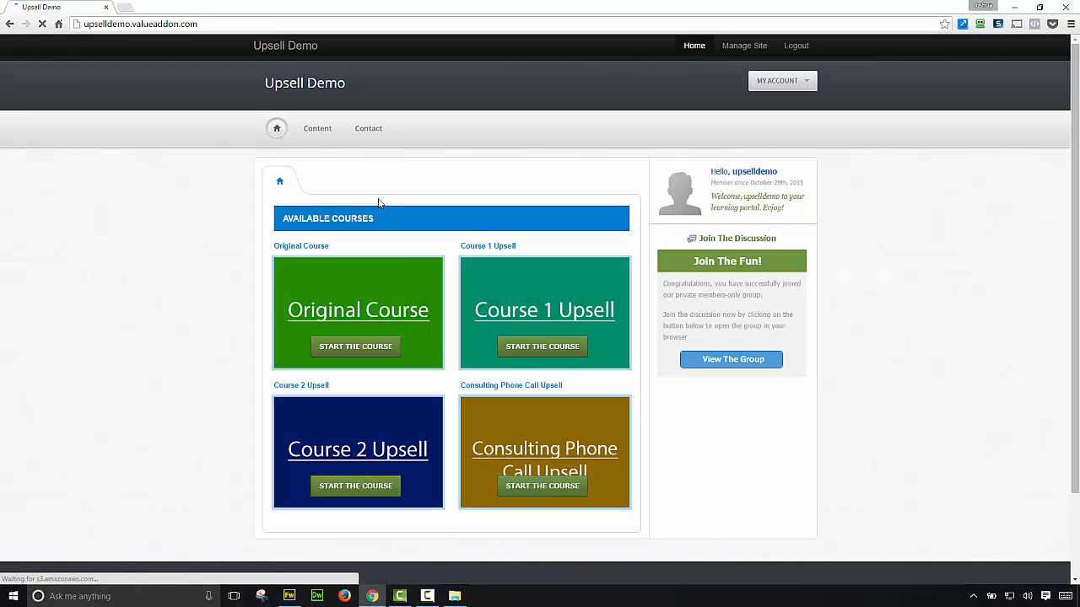
pyautogui.scroll(-2, 426, 287)
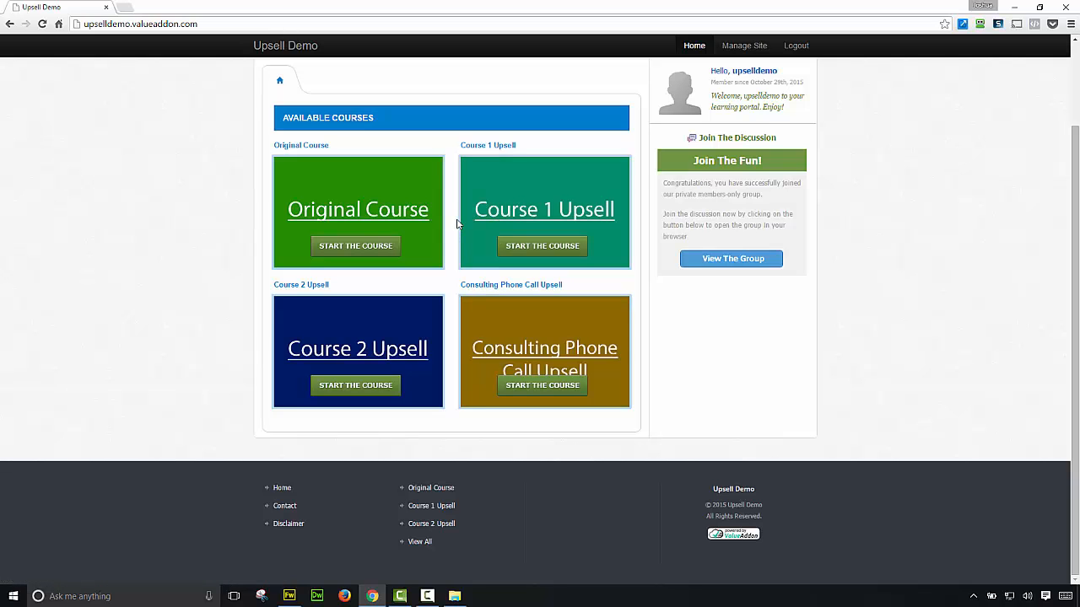
pyautogui.scroll(2, 456, 224)
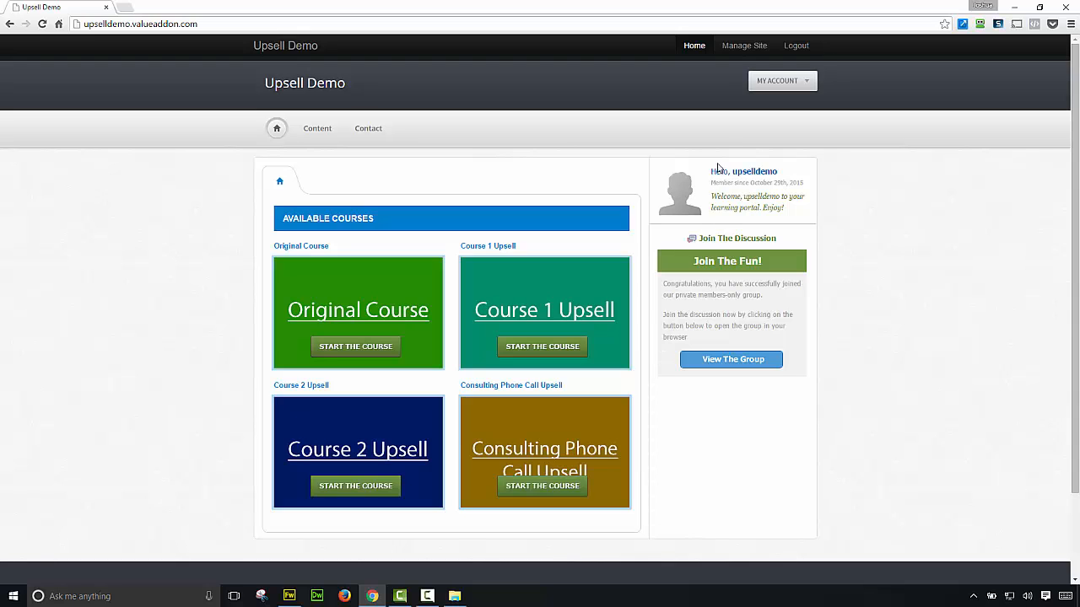
# Step: Open the Create User form from the site owner's Manage Site > Users page
pyautogui.click(753, 49)
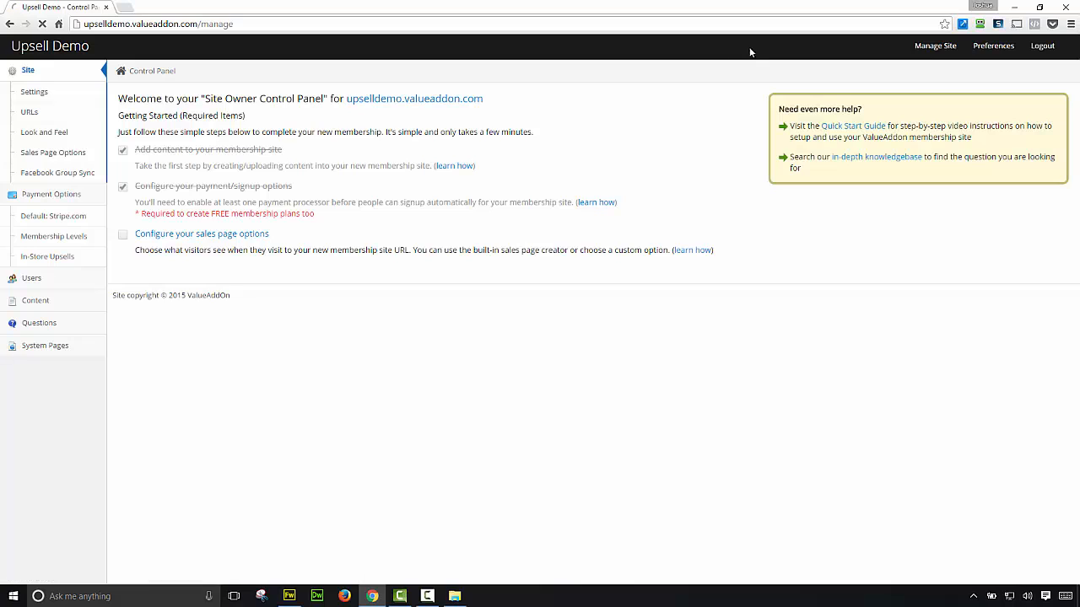
pyautogui.click(48, 286)
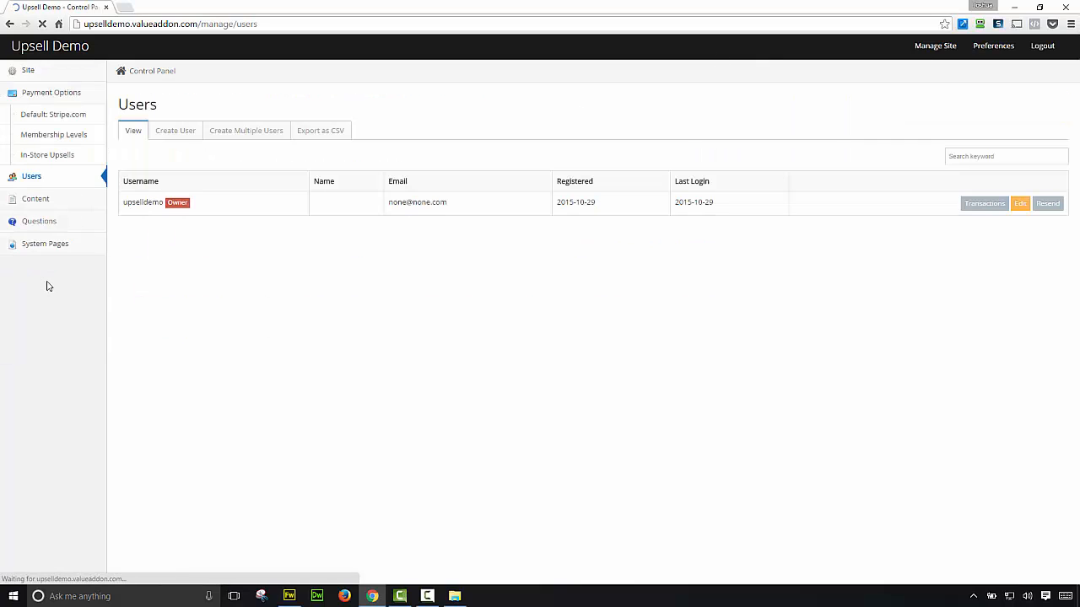
pyautogui.click(180, 140)
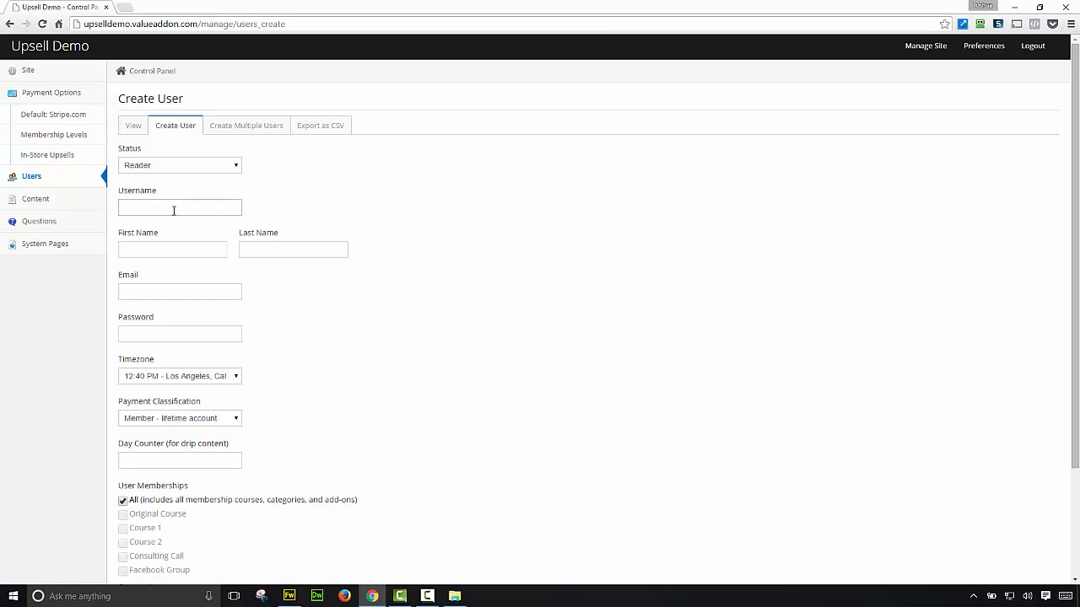
# Step: Enter username 'testlogin' and test first and last names for the new member
pyautogui.click(174, 210)
pyautogui.write('testlogin')
pyautogui.click(146, 245)
pyautogui.write('test')
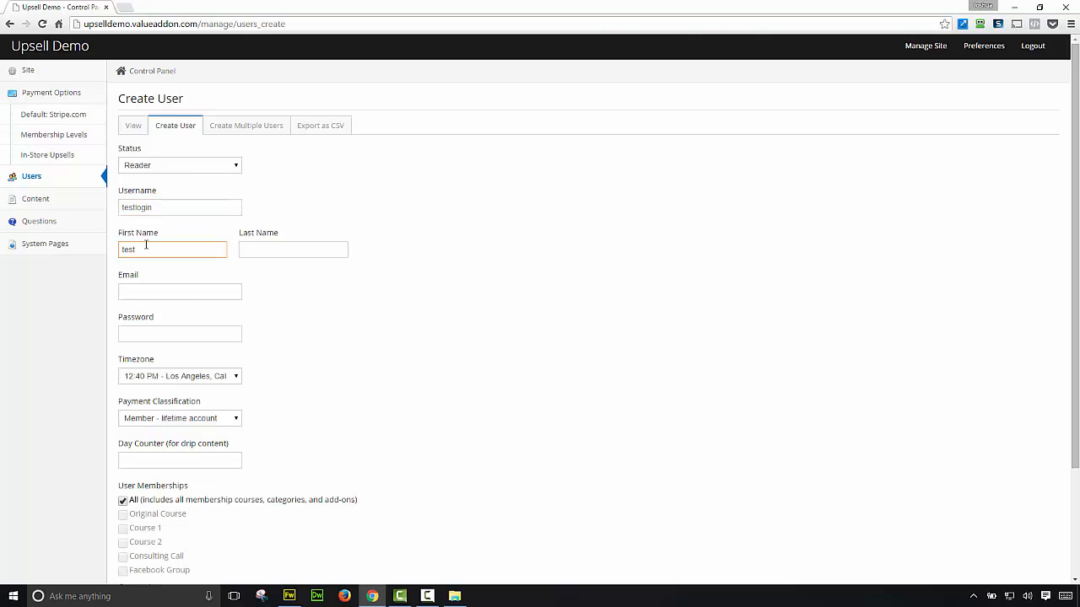
pyautogui.press('Tab')
pyautogui.press('capslock')
pyautogui.write('TEST')
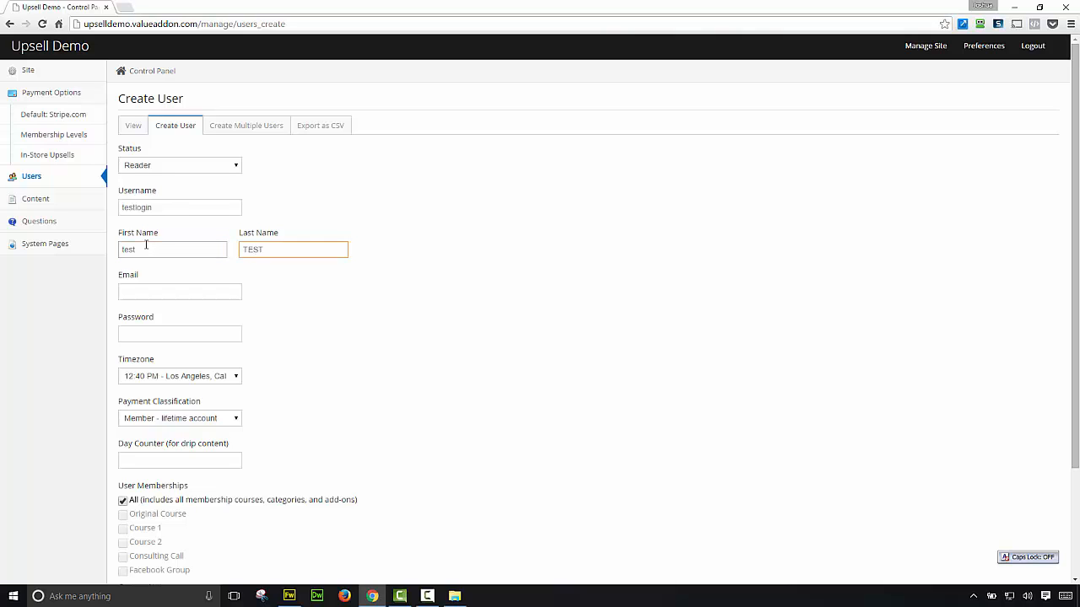
# Step: Fill in the new member's e-mail address and password
pyautogui.press('Tab')
pyautogui.write('no')
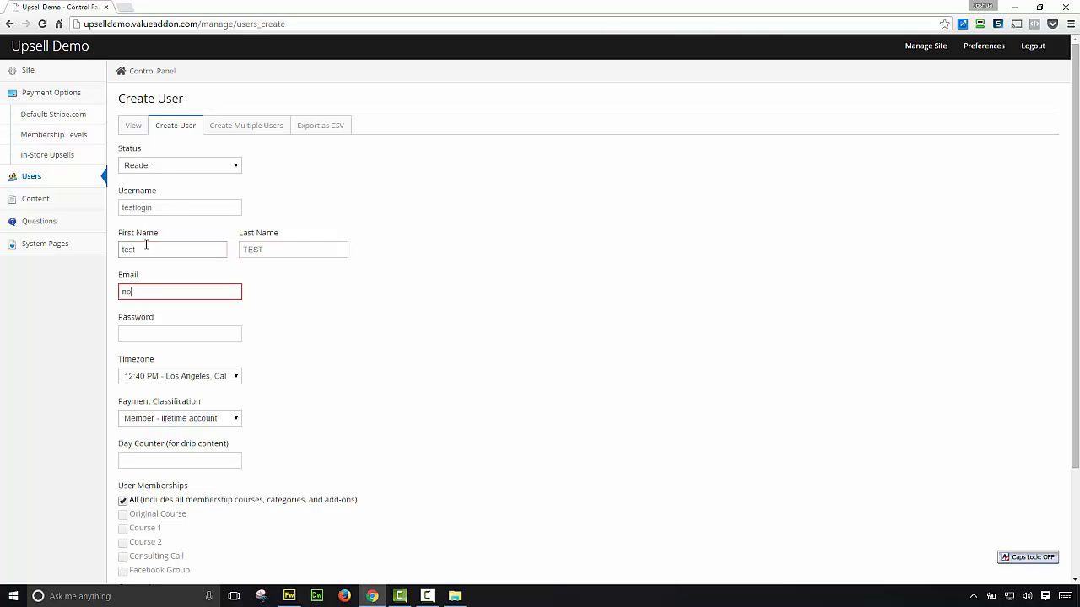
pyautogui.write('ne@none.com')
pyautogui.press('capslock')
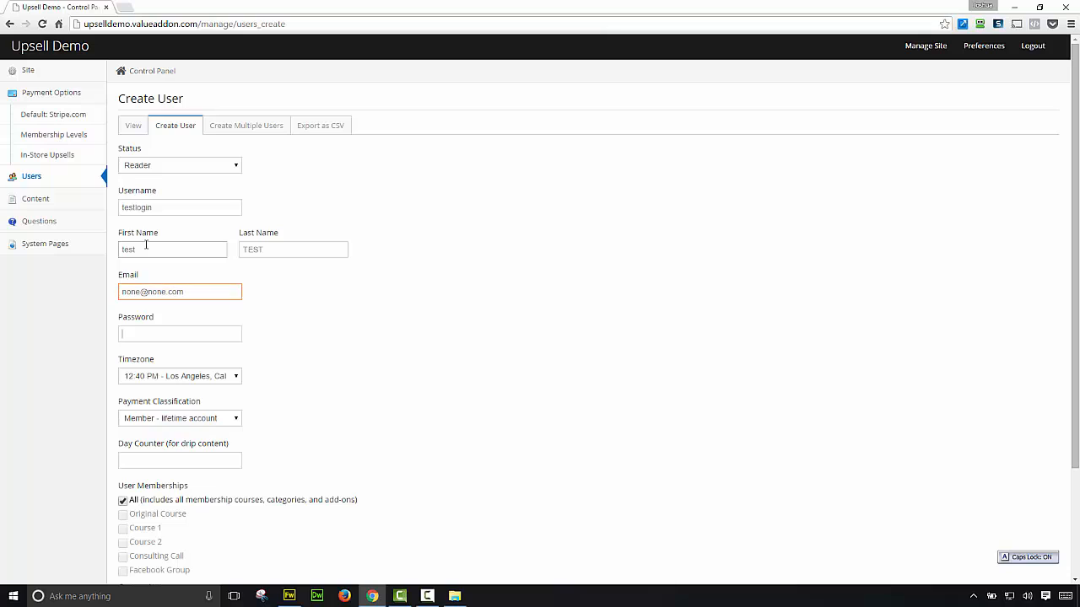
pyautogui.press('Tab')
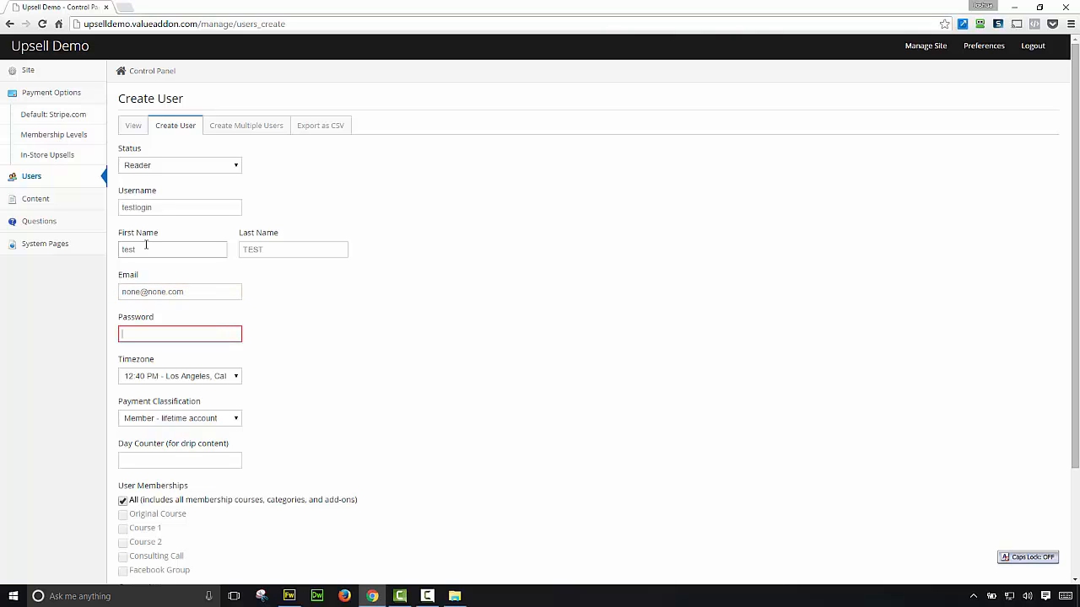
pyautogui.write('password')
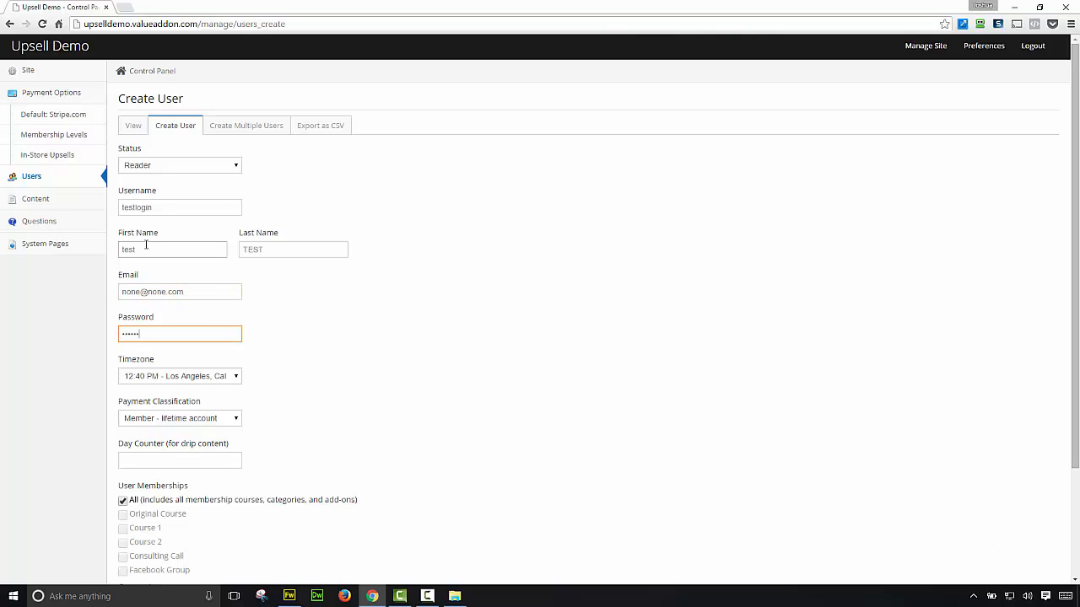
pyautogui.scroll(-3, 175, 291)
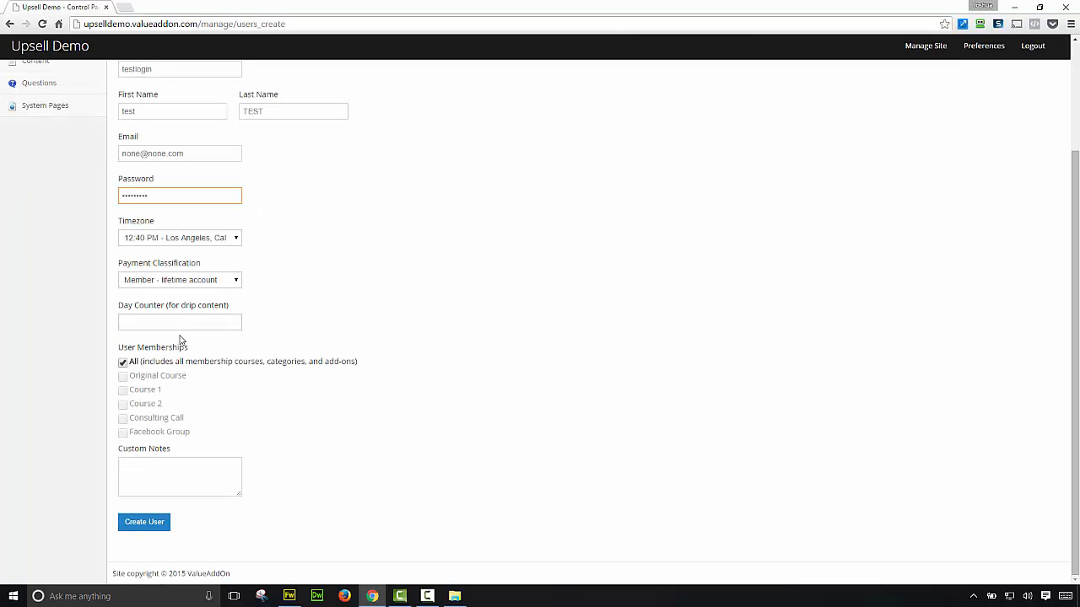
pyautogui.scroll(3, 186, 321)
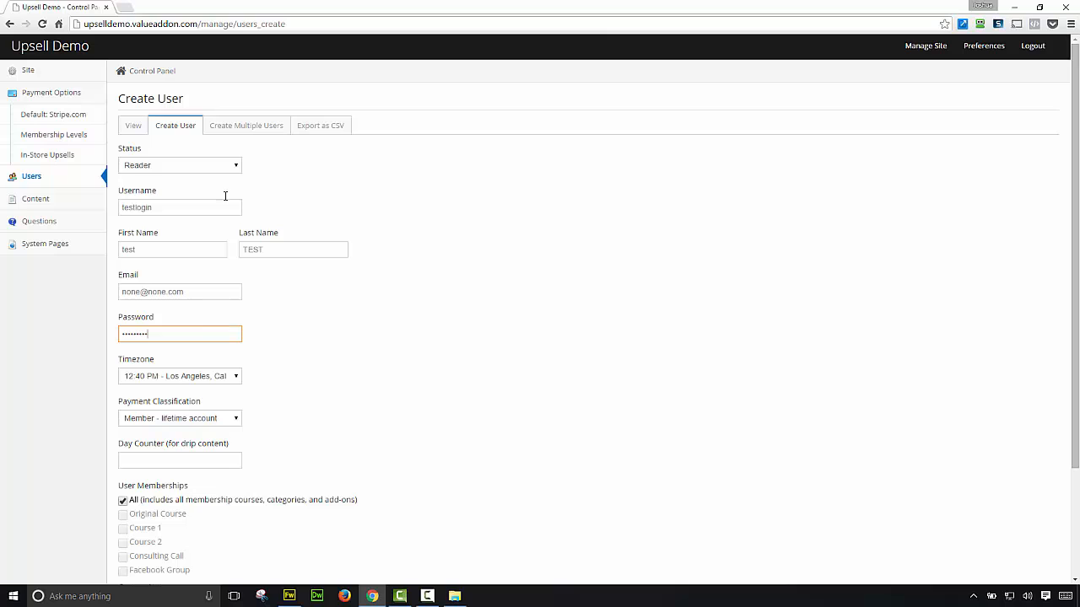
pyautogui.scroll(-3, 211, 227)
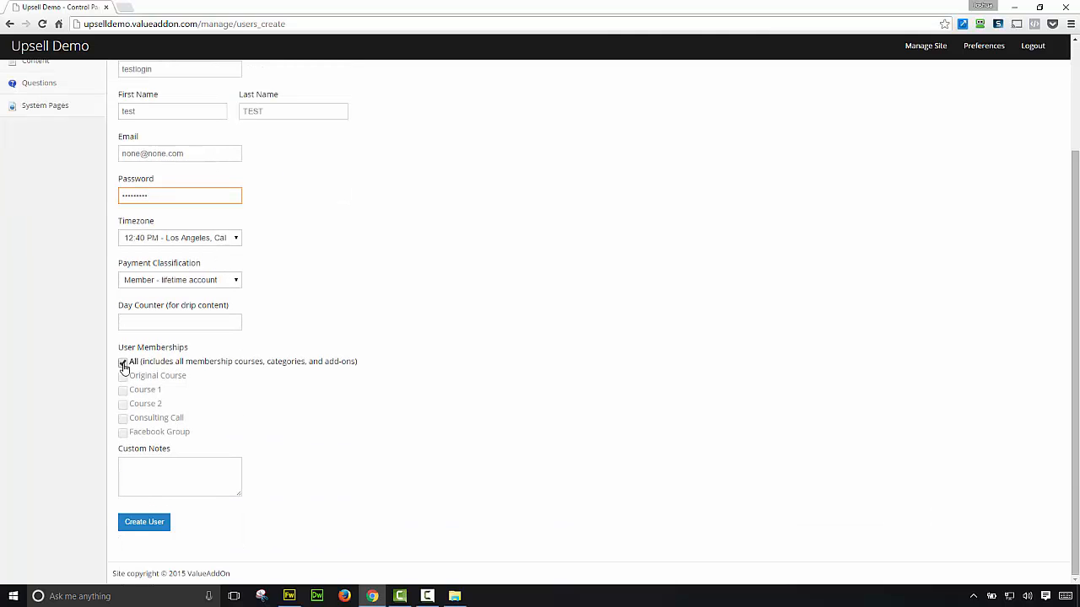
# Step: Clear the All memberships option so only Original Course applies, then create the test user
pyautogui.click(124, 362)
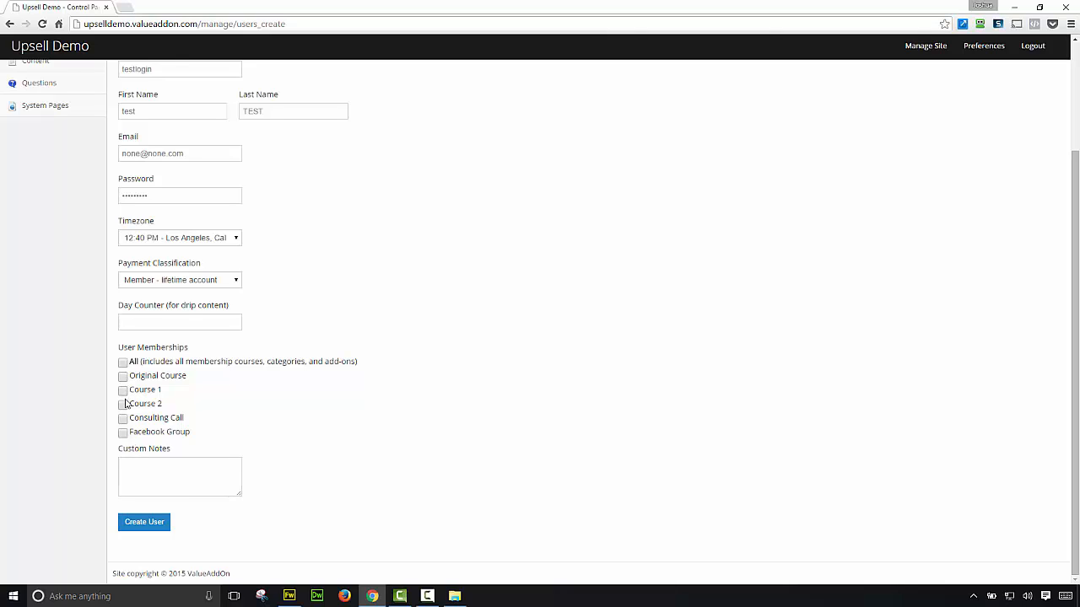
pyautogui.click(124, 362)
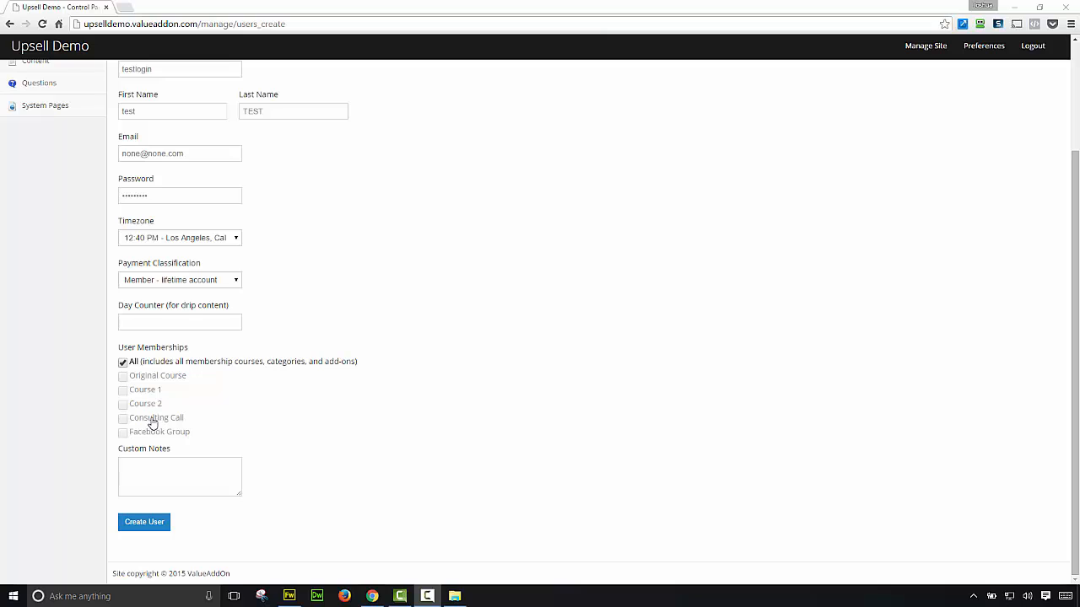
pyautogui.click(123, 363)
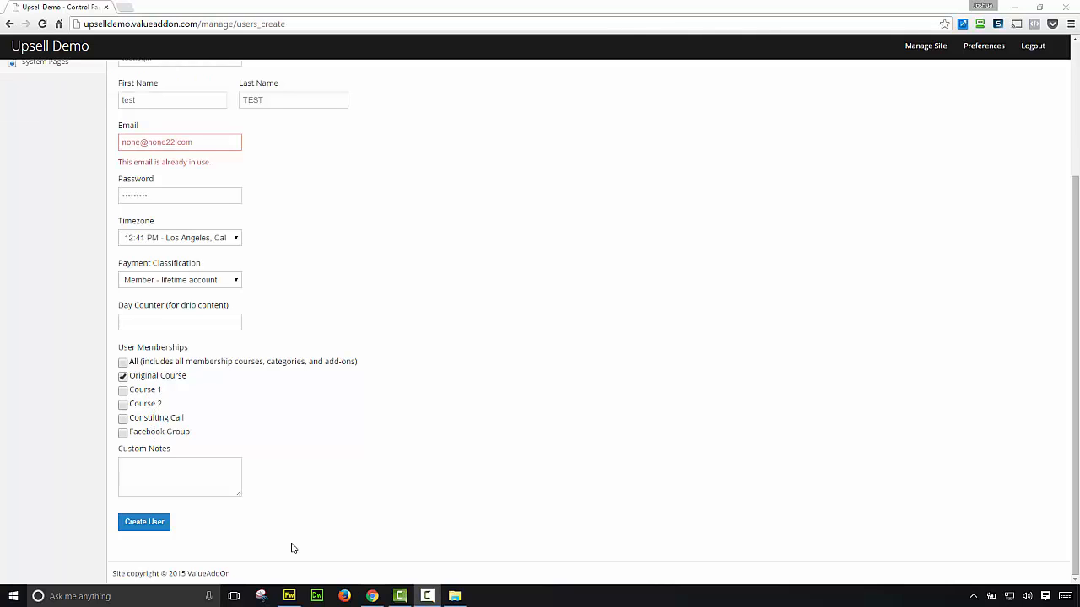
pyautogui.click(145, 523)
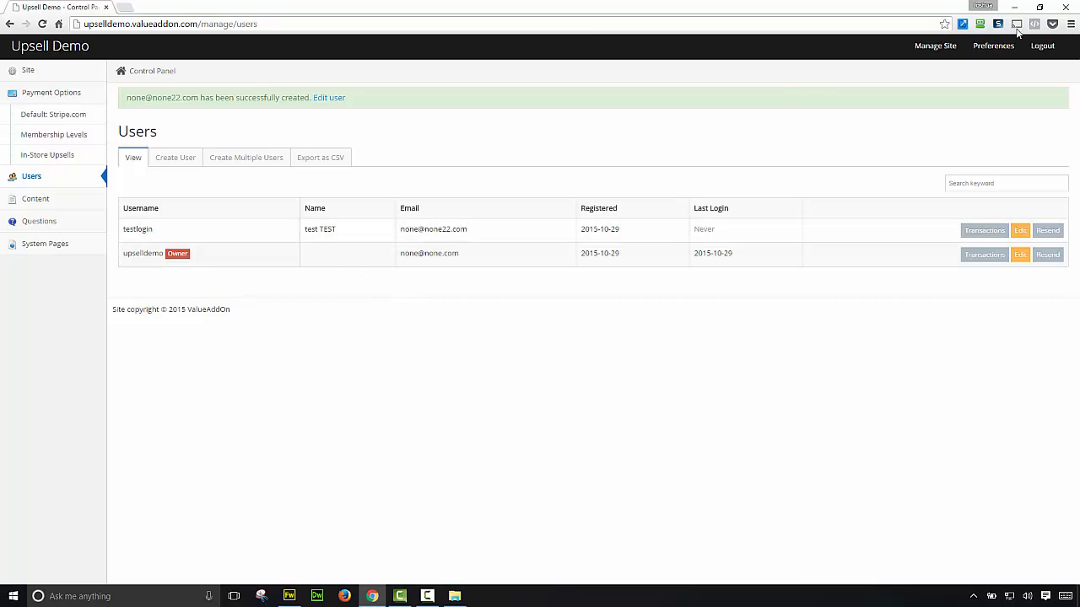
# Step: Log out of the admin and sign in as member 'testlogin', dismissing the password-manager prompt
pyautogui.click(1042, 47)
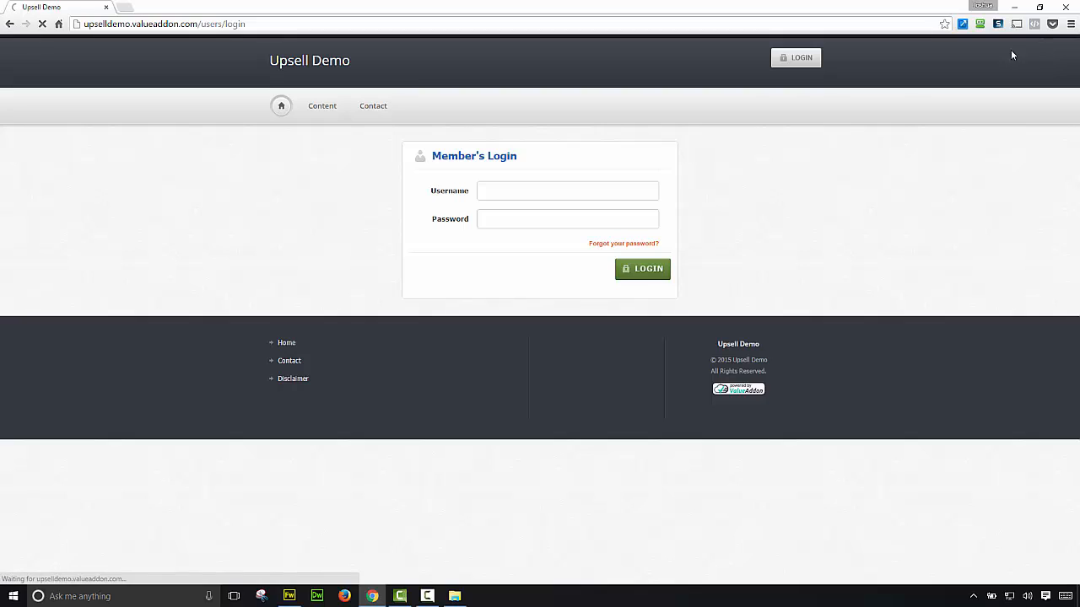
pyautogui.click(542, 190)
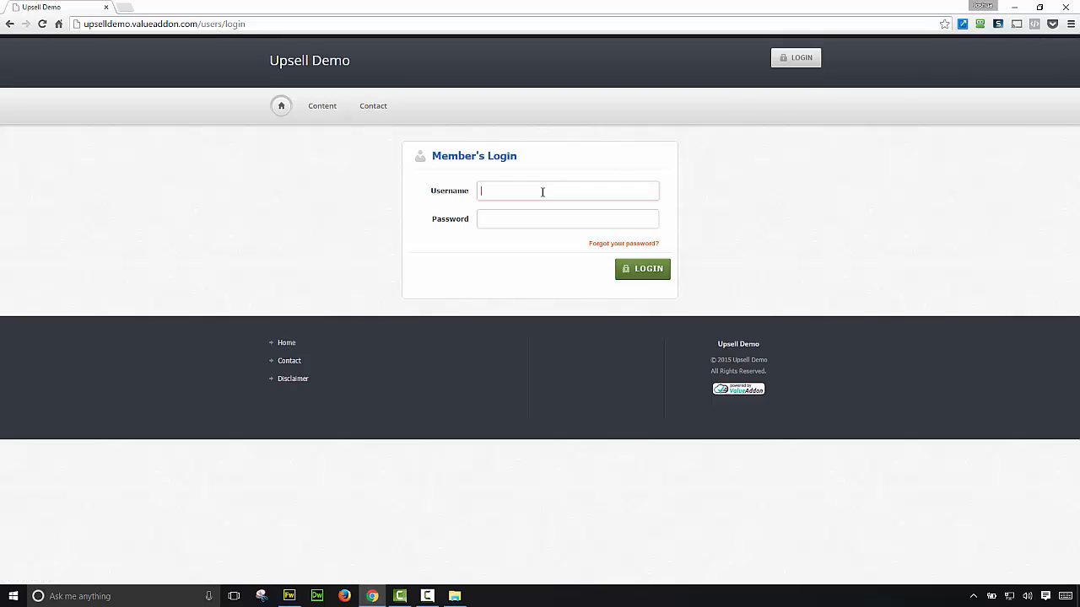
pyautogui.write('testlogintest')
pyautogui.press('BackSpace')
pyautogui.press('BackSpace')
pyautogui.press('BackSpace')
pyautogui.press('BackSpace')
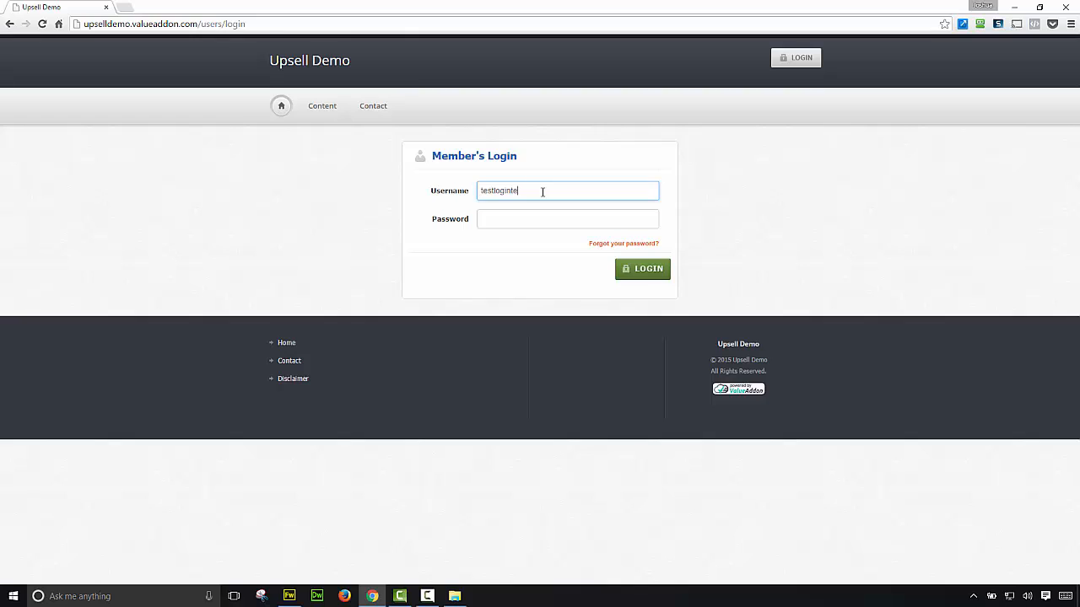
pyautogui.press('Tab')
pyautogui.write('test')
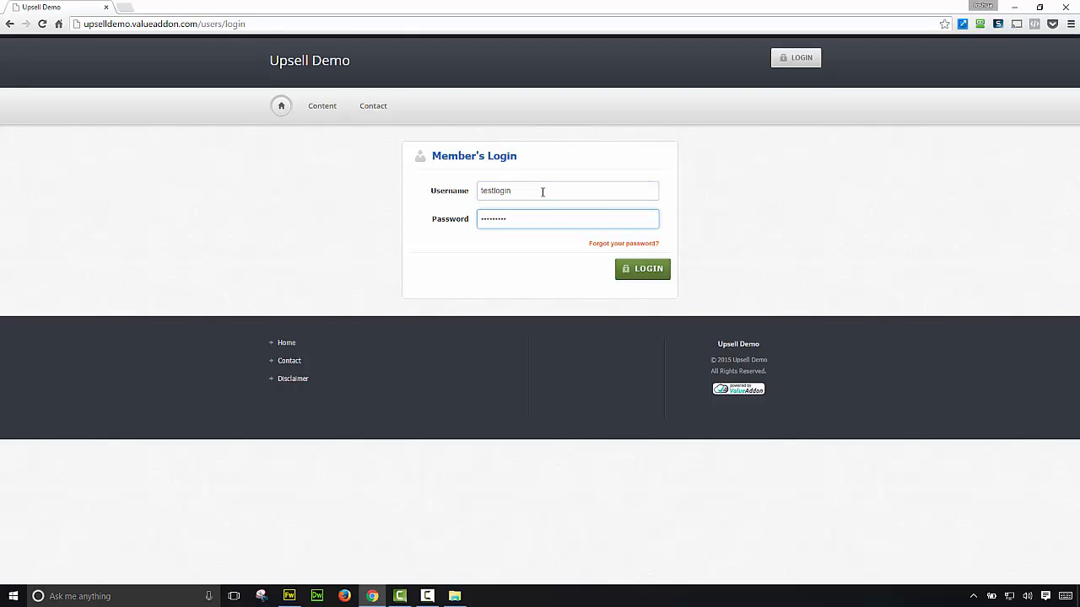
pyautogui.press('Return')
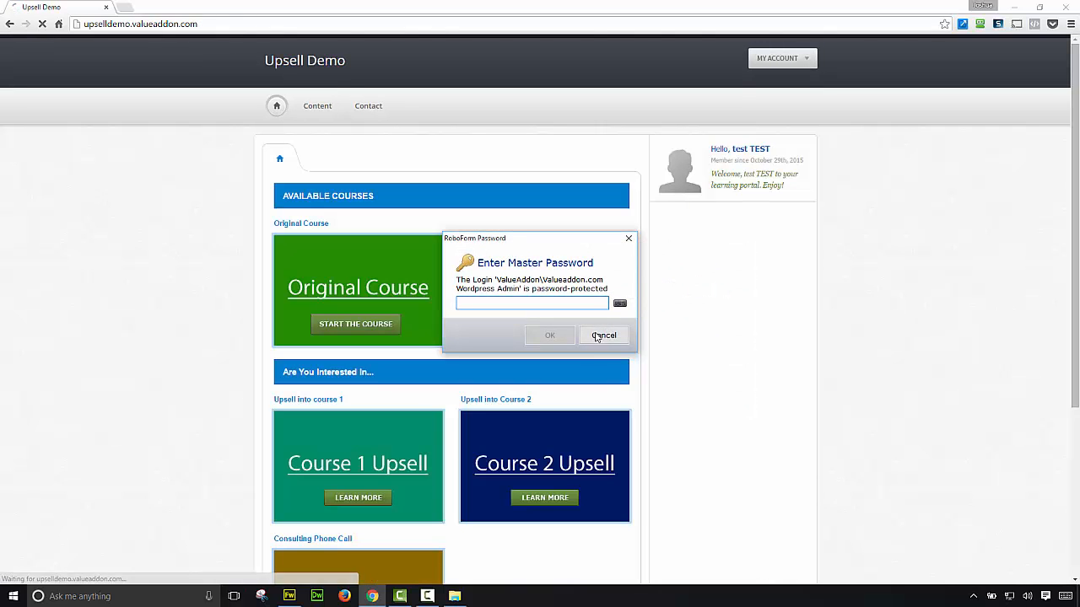
pyautogui.click(603, 335)
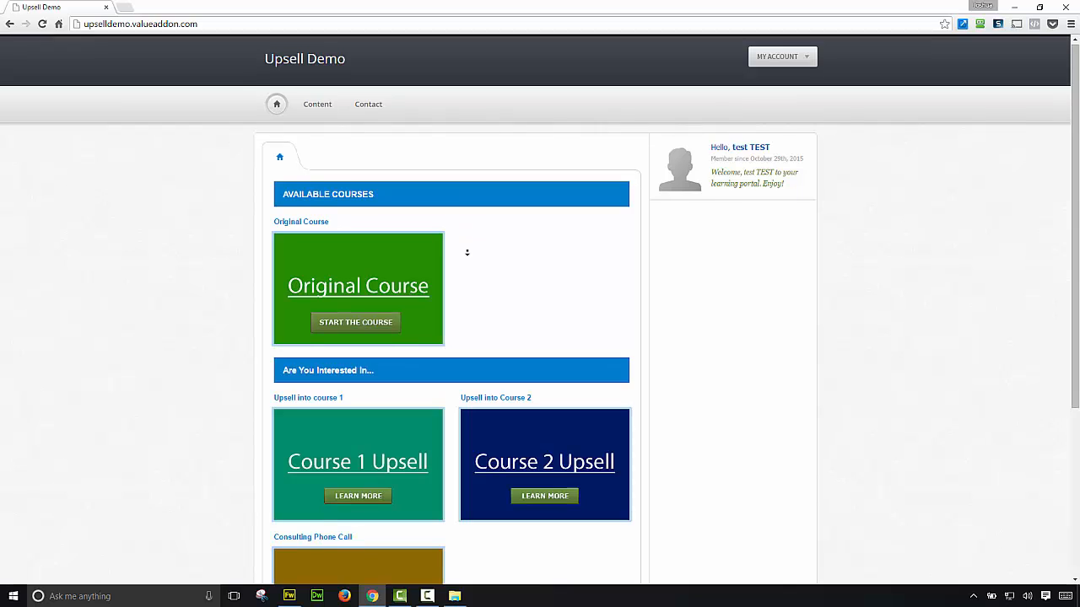
pyautogui.scroll(-1, 464, 251)
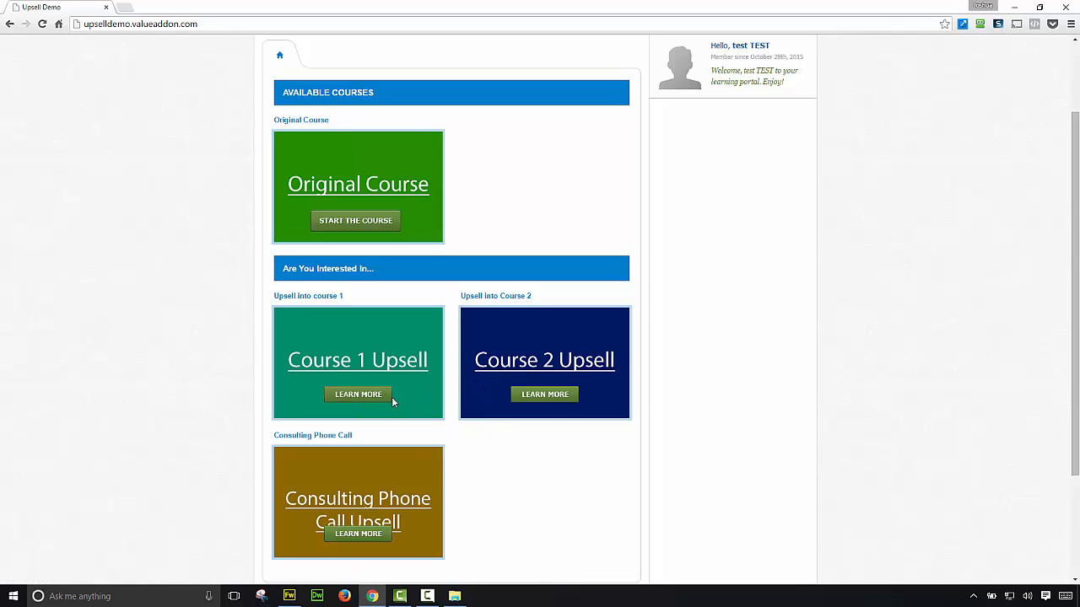
pyautogui.click(353, 394)
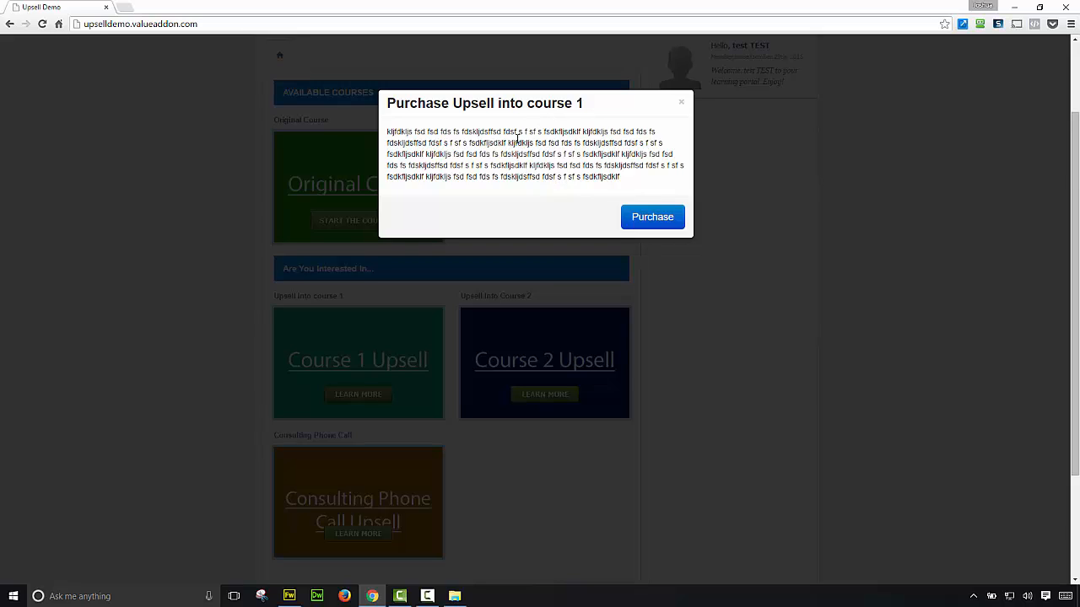
pyautogui.moveTo(386, 102); pyautogui.dragTo(609, 100)
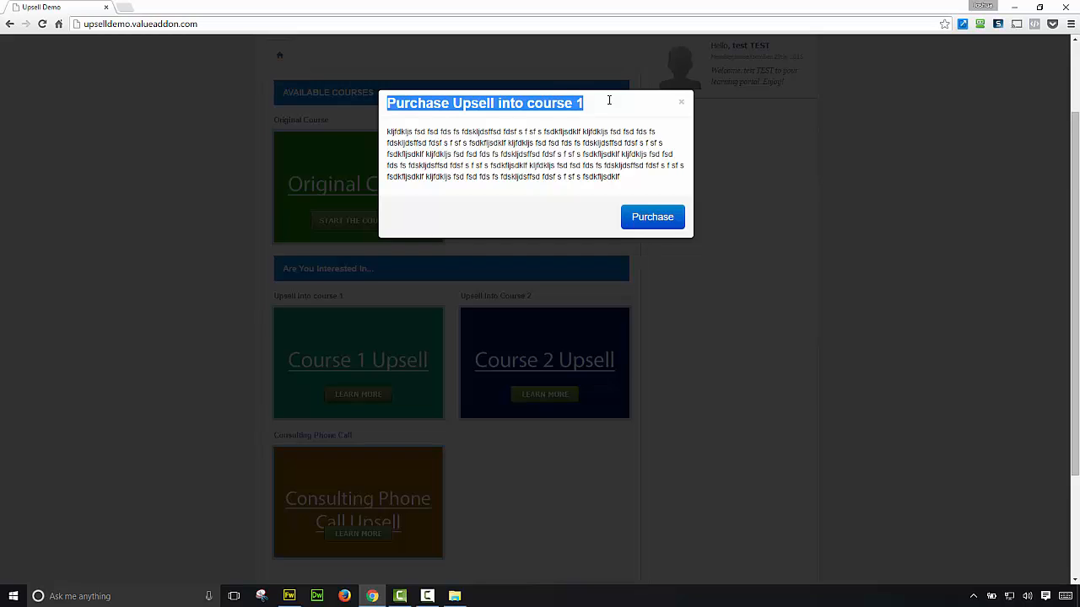
pyautogui.moveTo(638, 197); pyautogui.dragTo(386, 131)
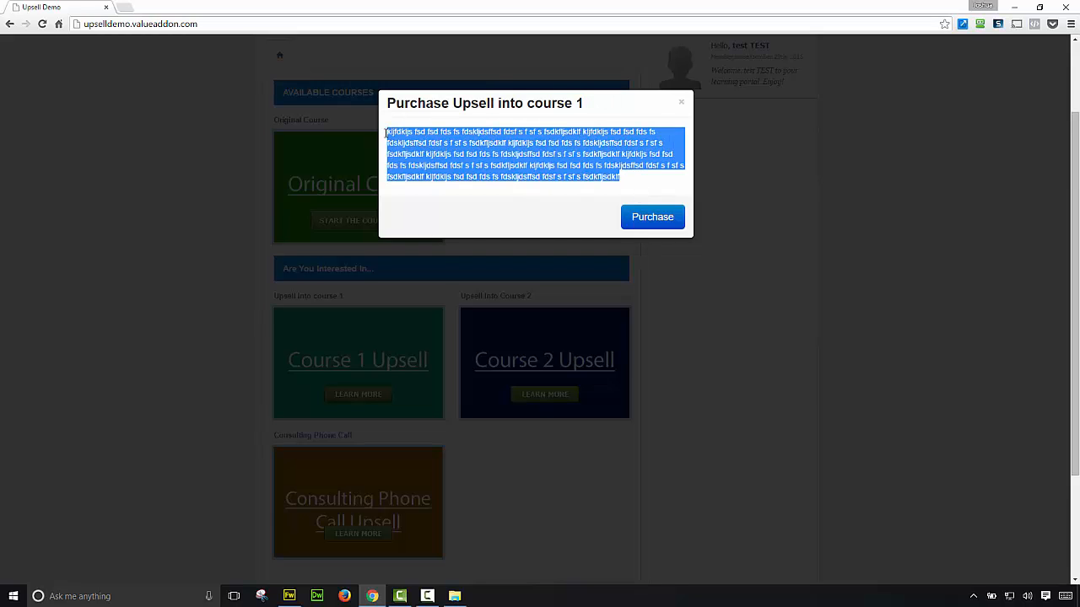
pyautogui.click(663, 224)
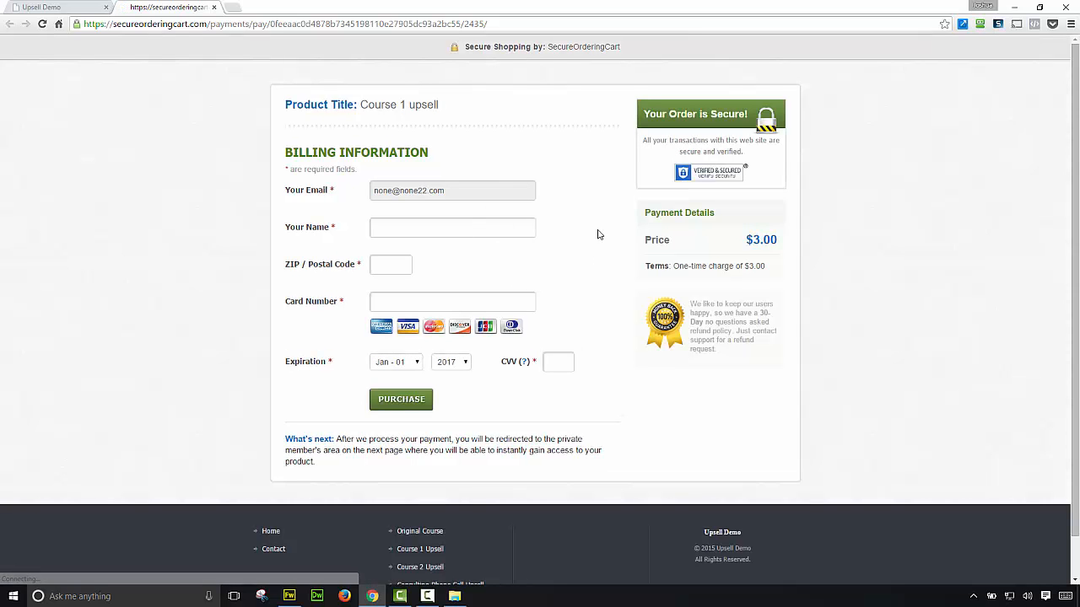
pyautogui.click(213, 7)
pyautogui.click(242, 207)
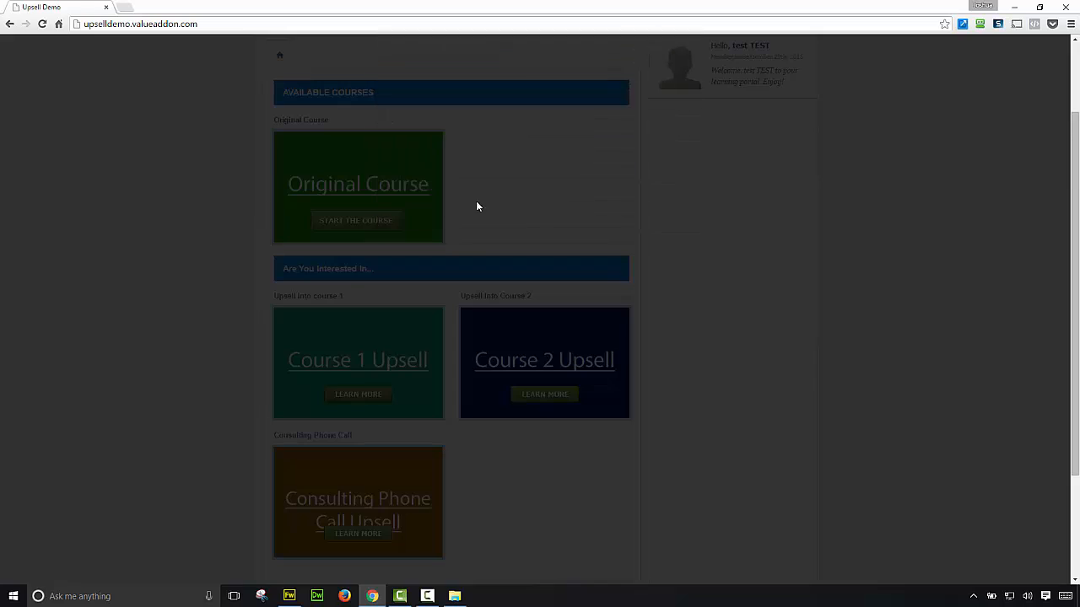